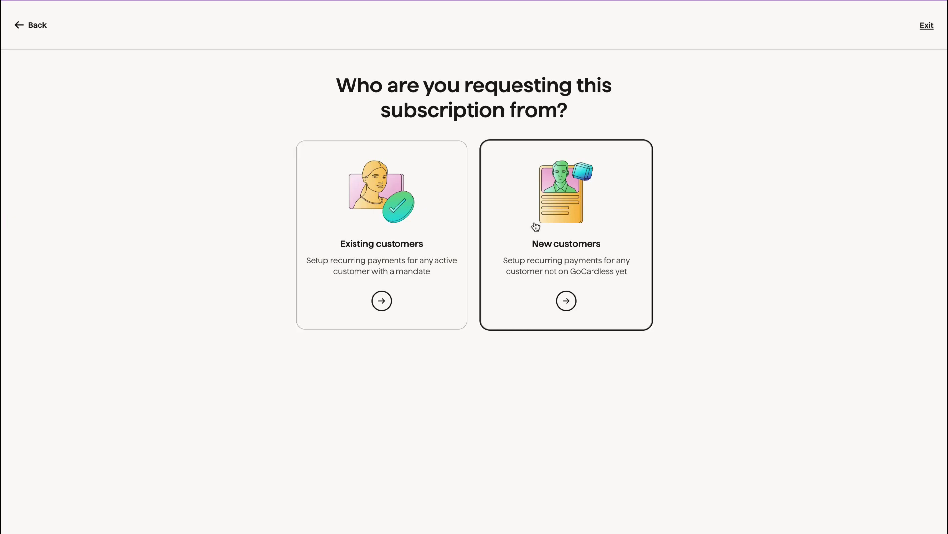
Step: Choose a subscription for a new customer and open the subscription template list
click(536, 227)
scroll(166, 275, down, 1)
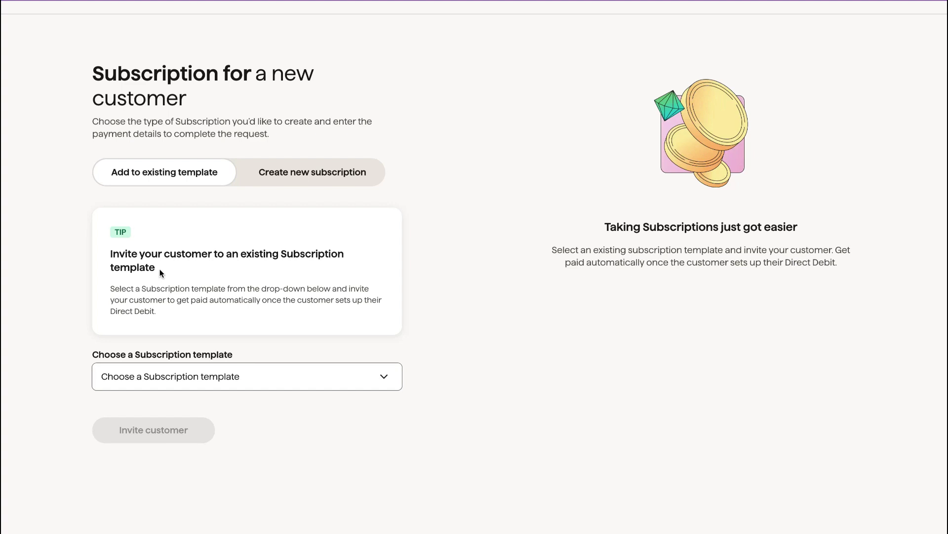
click(306, 377)
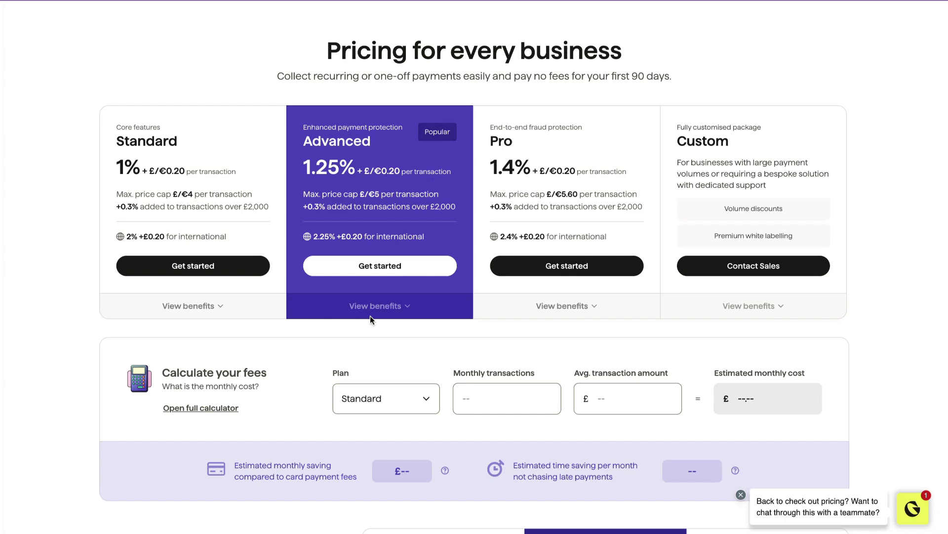
Step: Show the benefits of the Standard, Advanced, Pro and Custom plans and scroll through them
click(390, 306)
scroll(235, 336, down, 1)
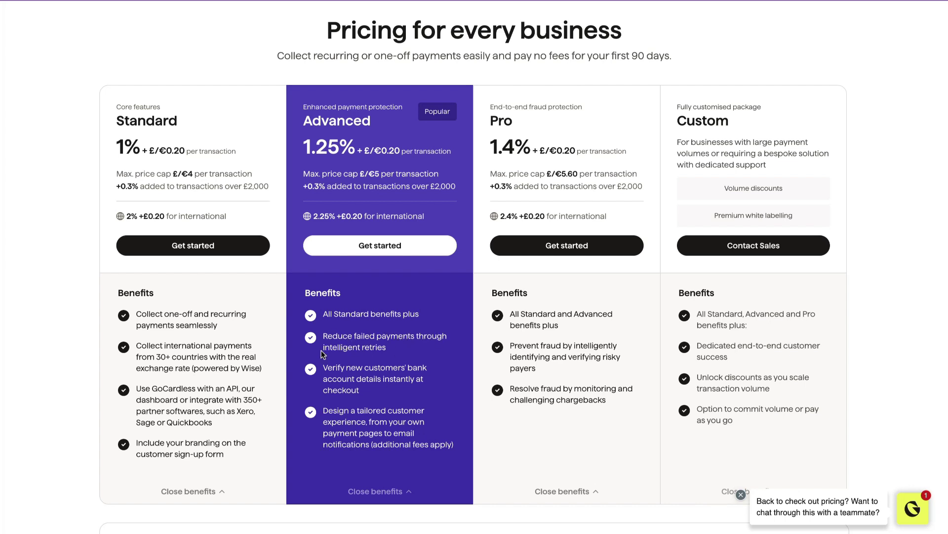
drag(390, 349, 322, 350)
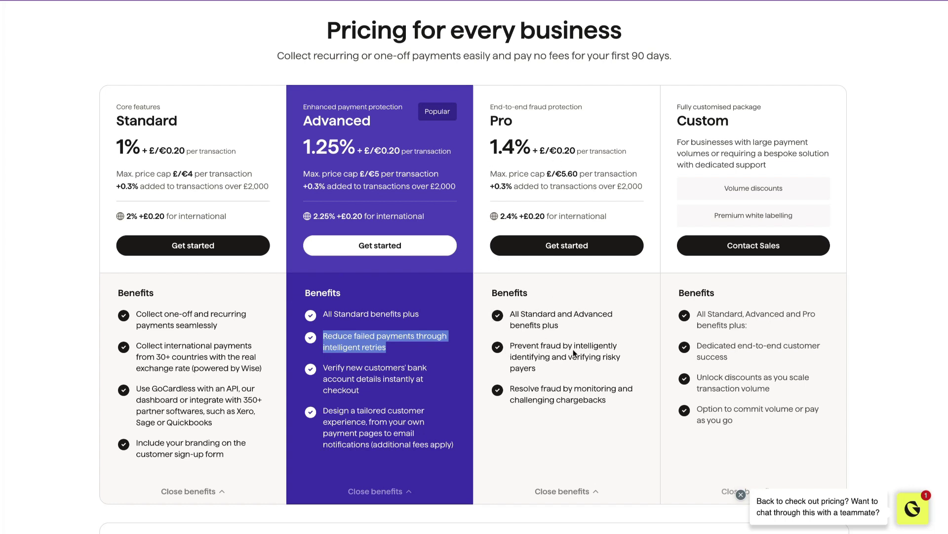
drag(574, 343, 551, 356)
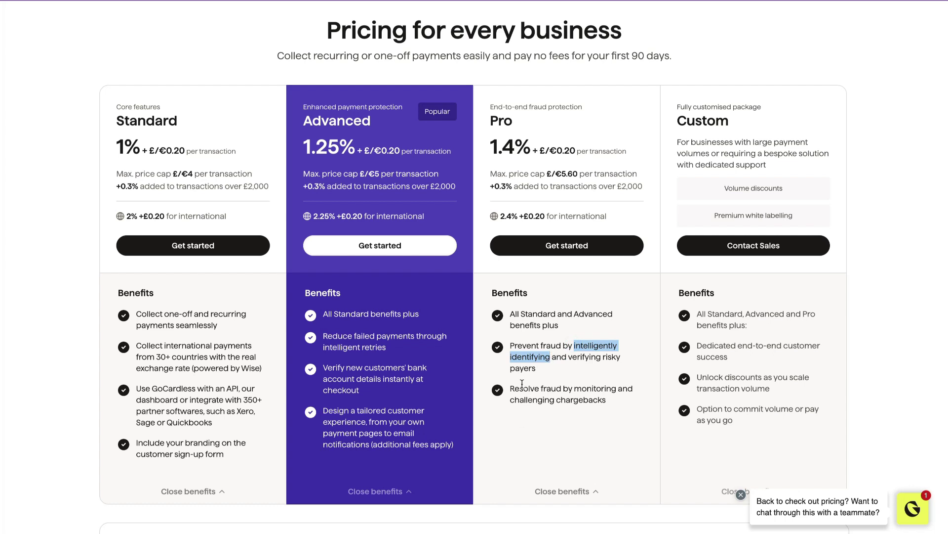
drag(512, 389, 613, 399)
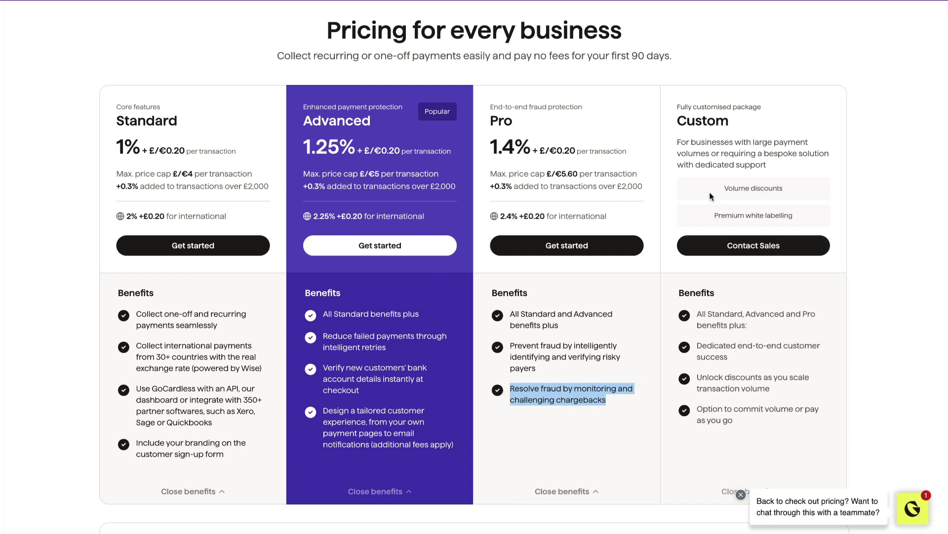
Step: Set the fee calculator to Advanced, 100 monthly transactions averaging £495, giving a £600 monthly estimate
scroll(726, 352, down, 3)
scroll(726, 352, down, 3)
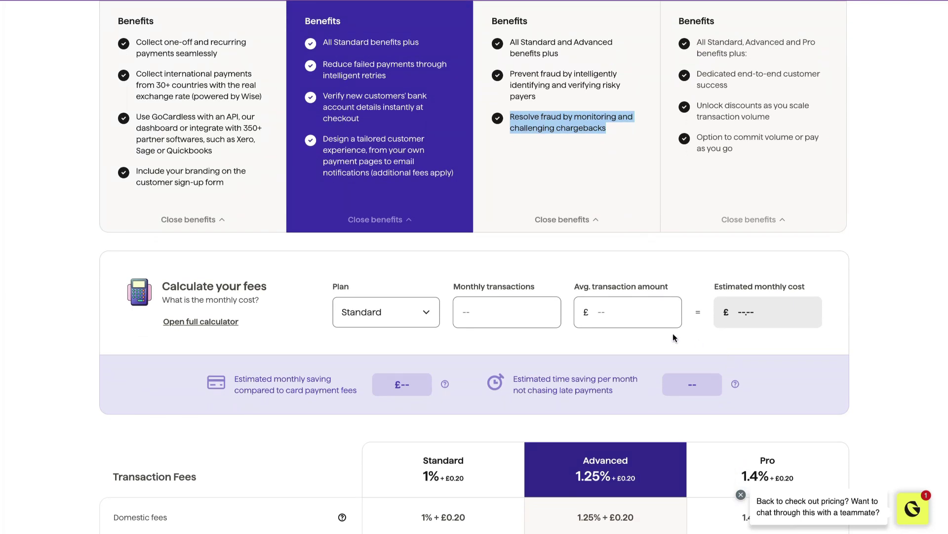
scroll(673, 333, down, 1)
click(627, 271)
click(316, 283)
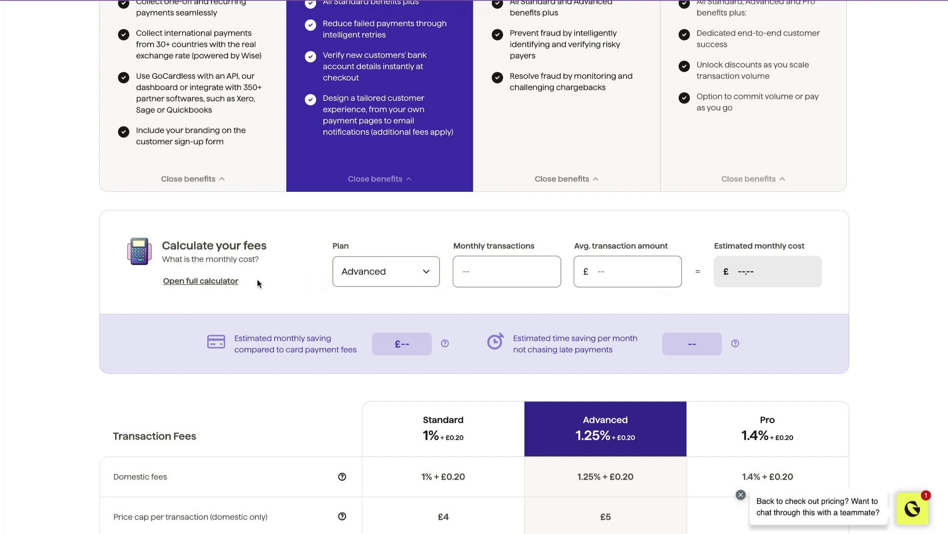
click(340, 272)
click(353, 273)
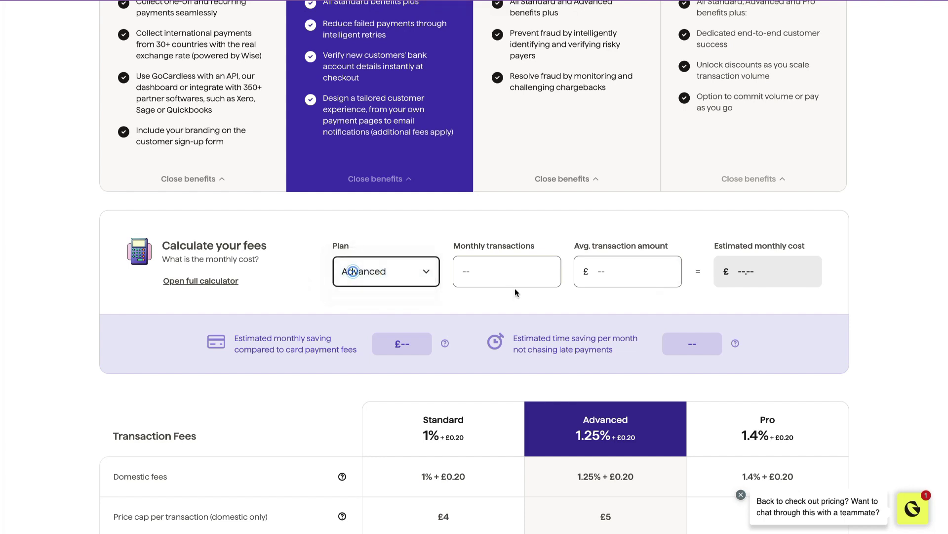
click(514, 283)
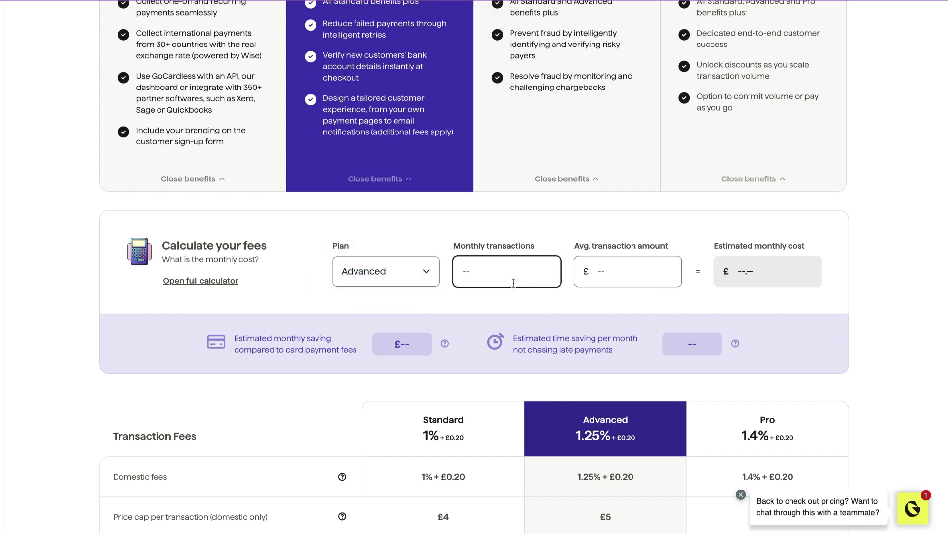
text(100)
click(637, 273)
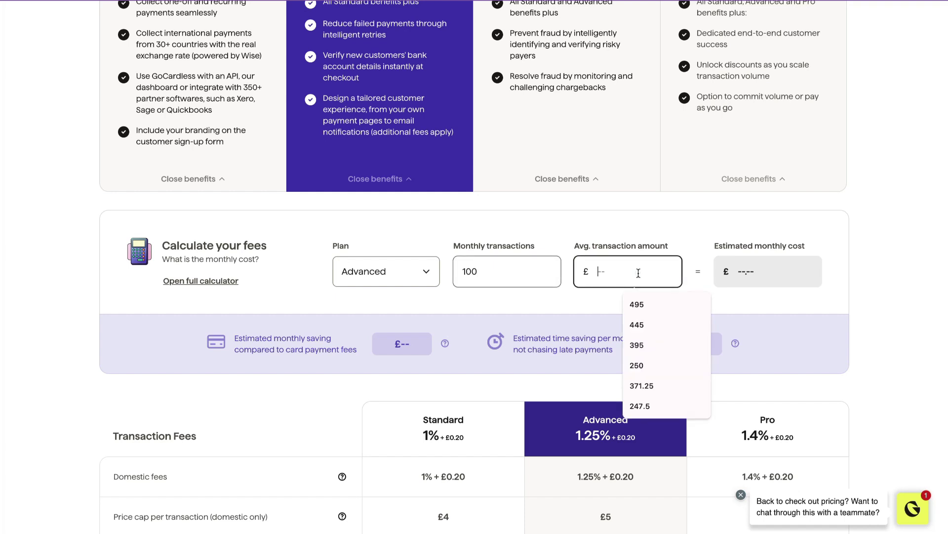
click(663, 303)
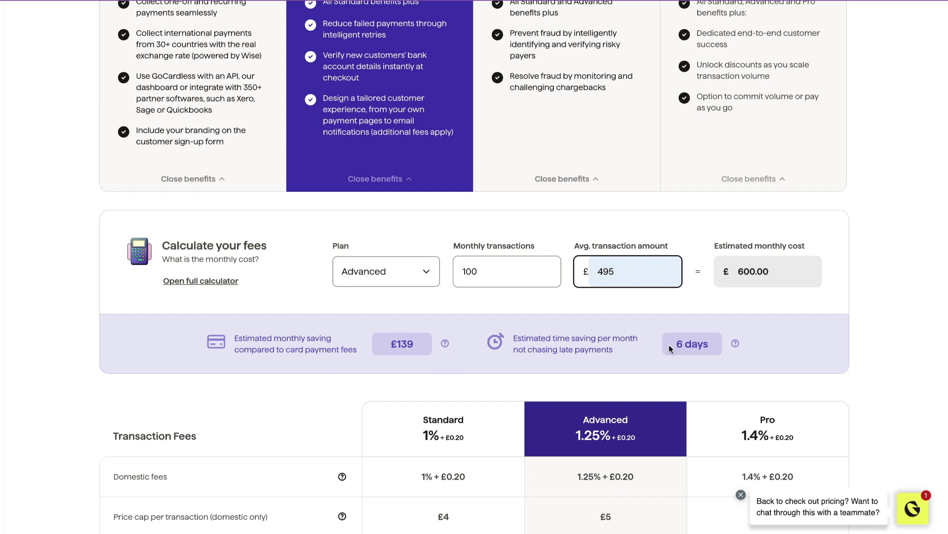
drag(712, 345, 669, 345)
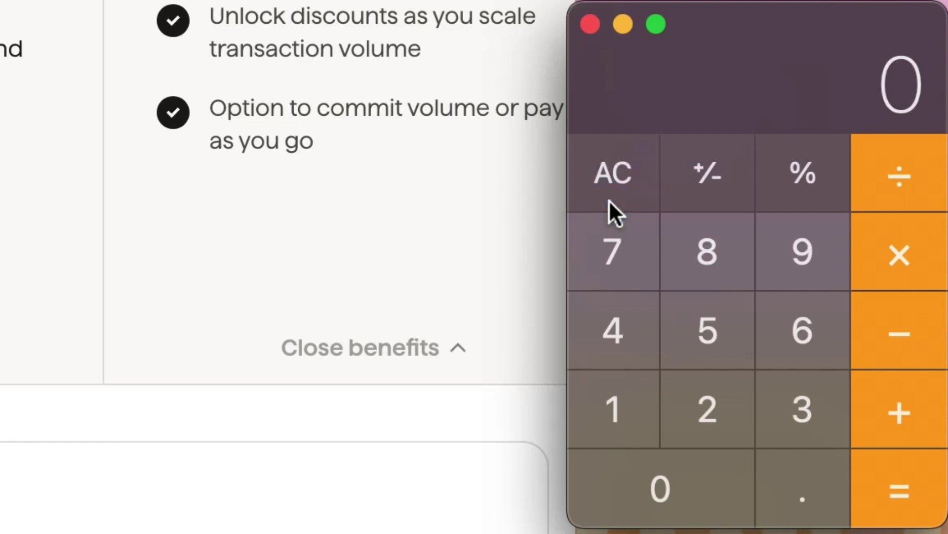
Step: Multiply 495 by 100 in Calculator to get 49500
click(635, 329)
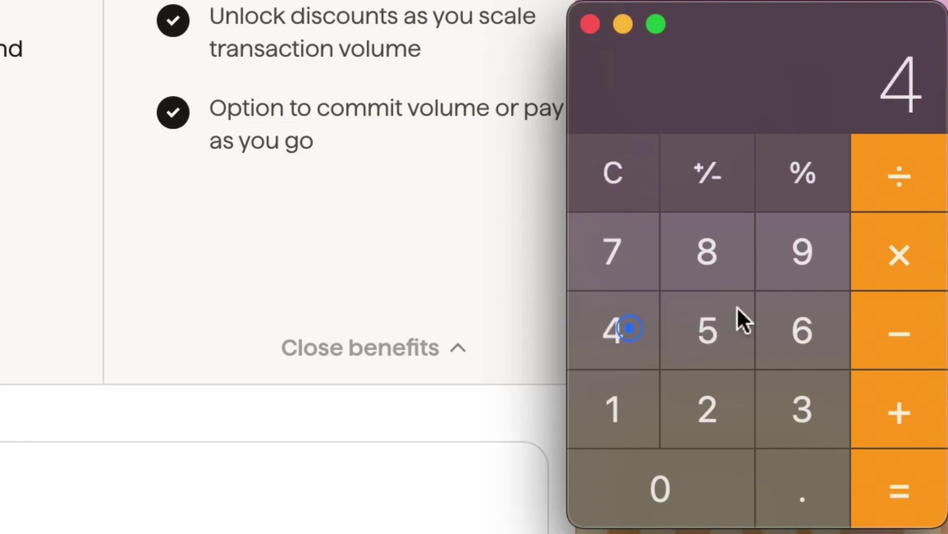
click(795, 256)
click(732, 316)
click(909, 272)
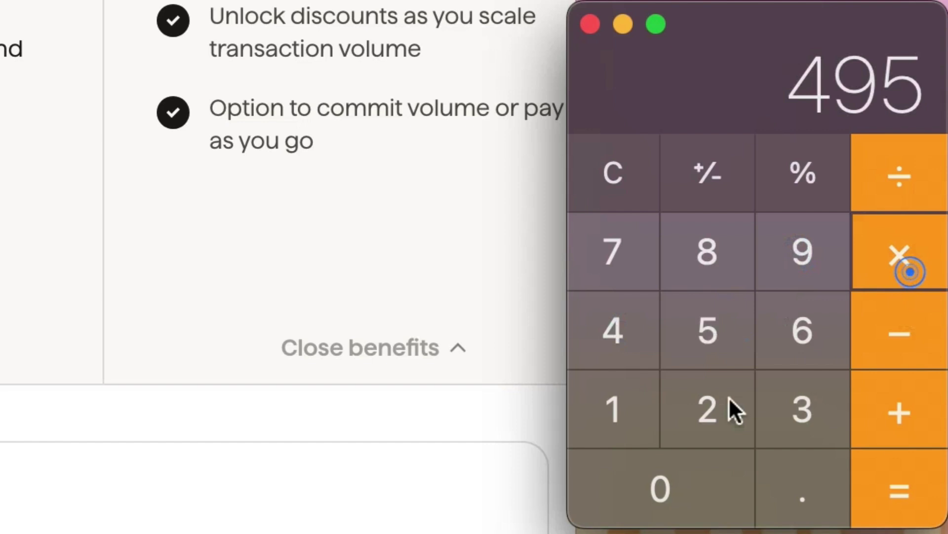
click(610, 432)
click(637, 494)
click(633, 488)
click(904, 499)
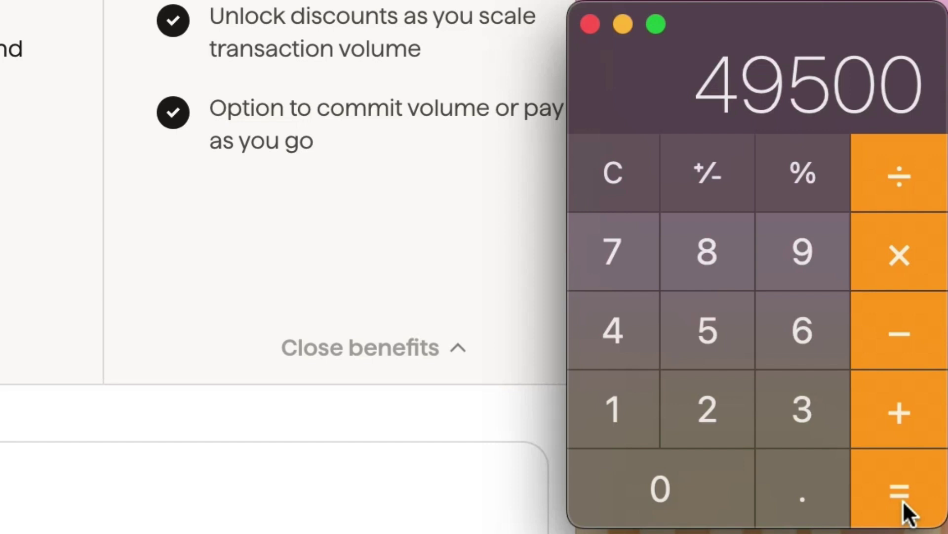
Step: Subtract 600 from 49500, giving 48900
click(905, 324)
click(790, 330)
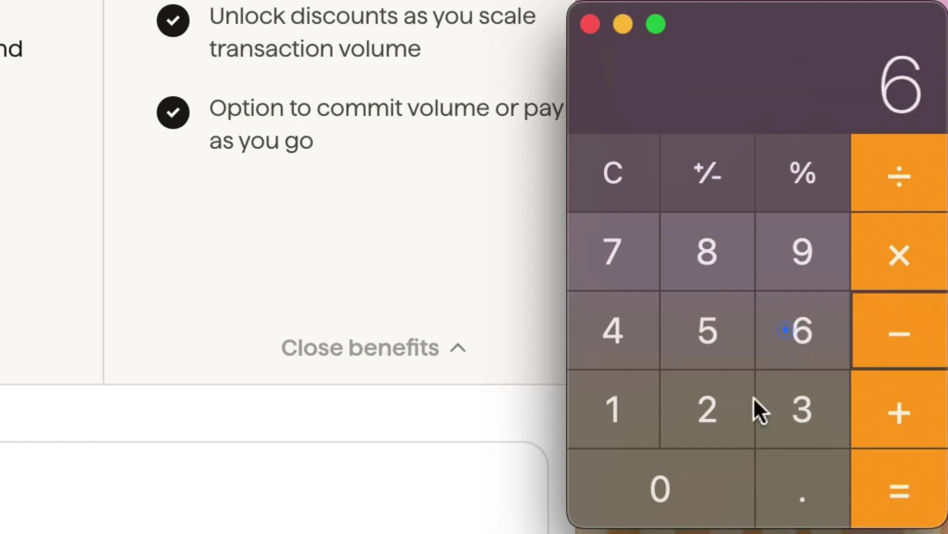
click(688, 459)
click(688, 460)
click(911, 469)
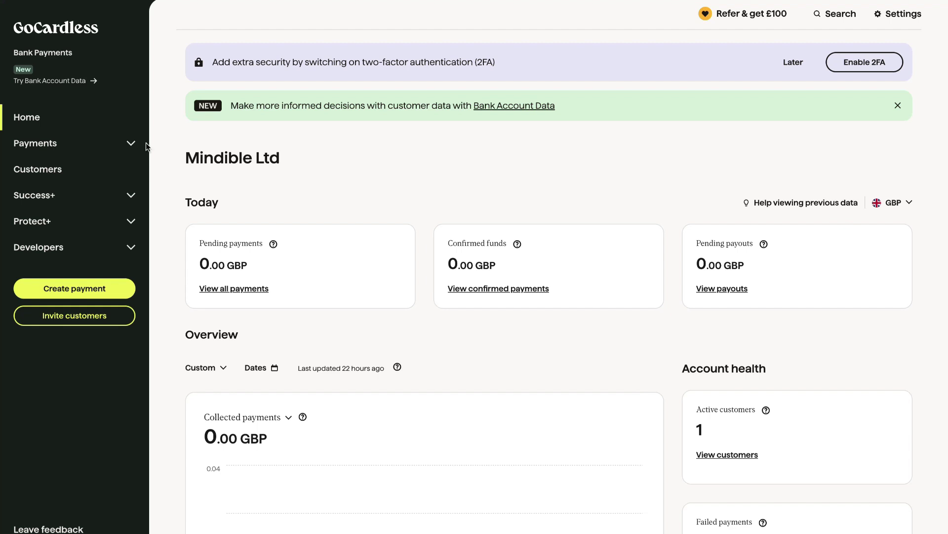
Step: Start a new payment from the dashboard with Subscription as its type
click(55, 286)
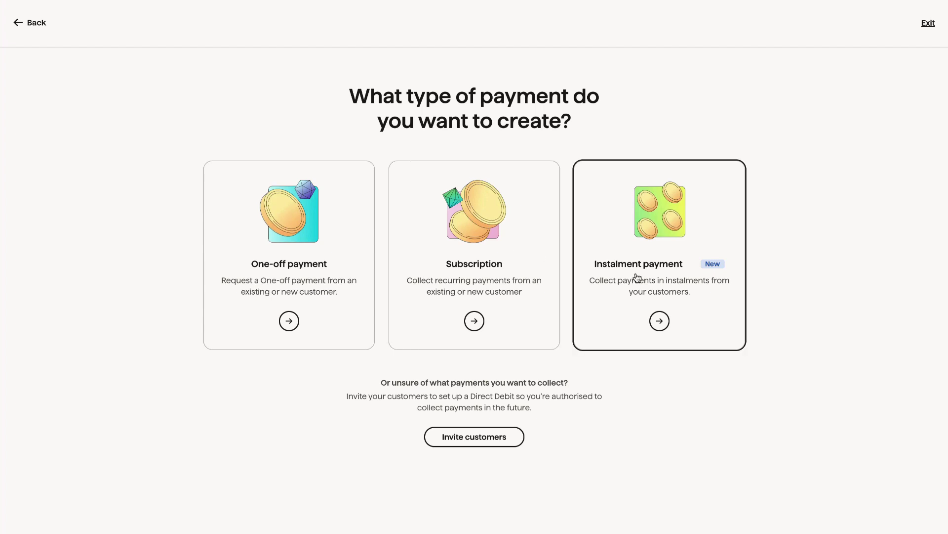
click(529, 267)
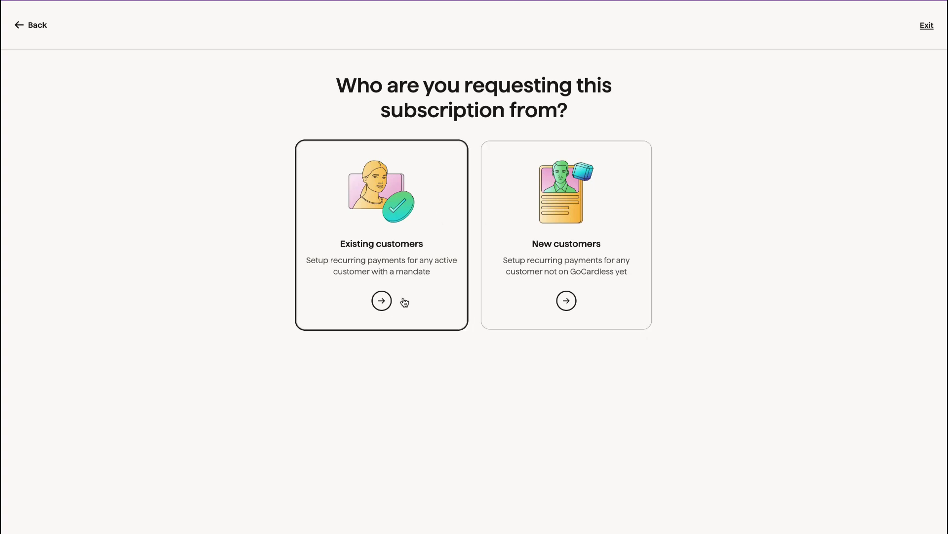
Step: Request the subscription from a new customer, browse the existing templates, then close the list
click(536, 227)
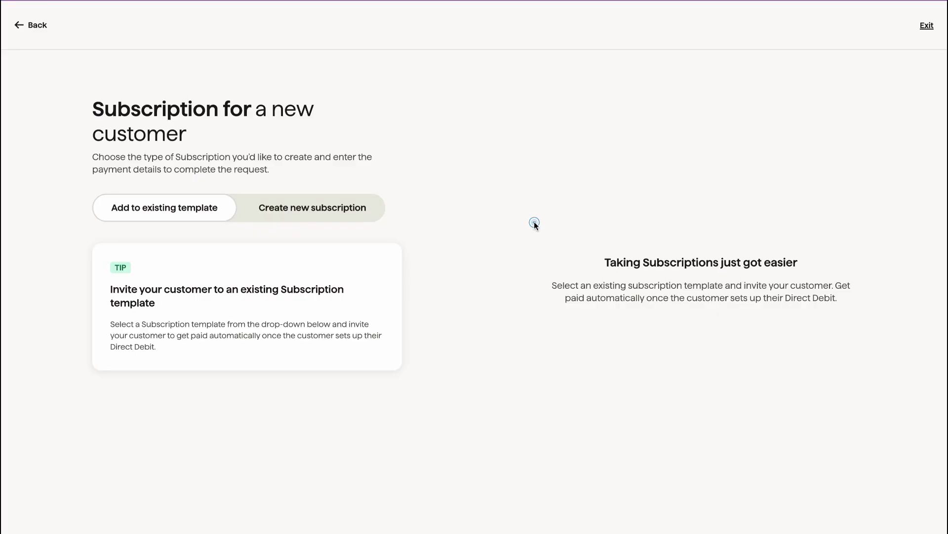
scroll(535, 221, down, 1)
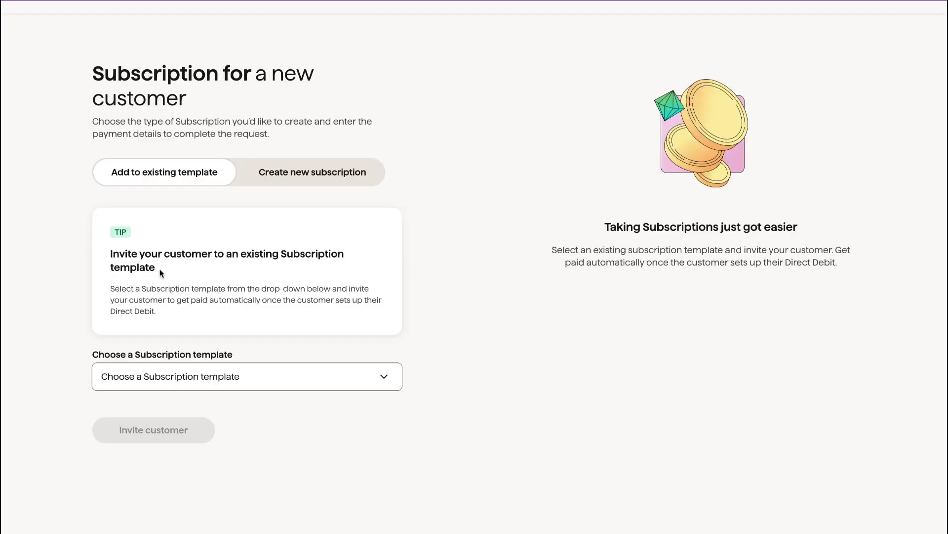
click(305, 377)
scroll(306, 376, down, 1)
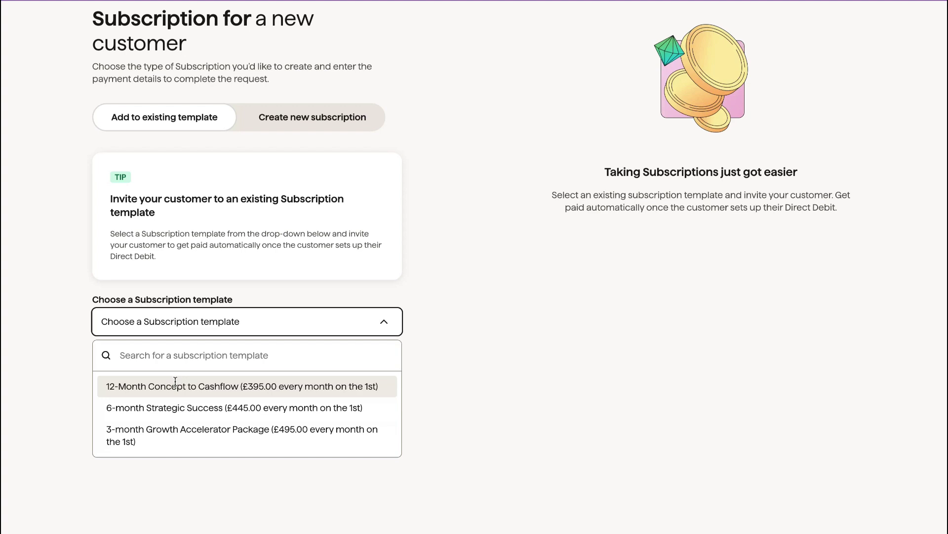
click(72, 239)
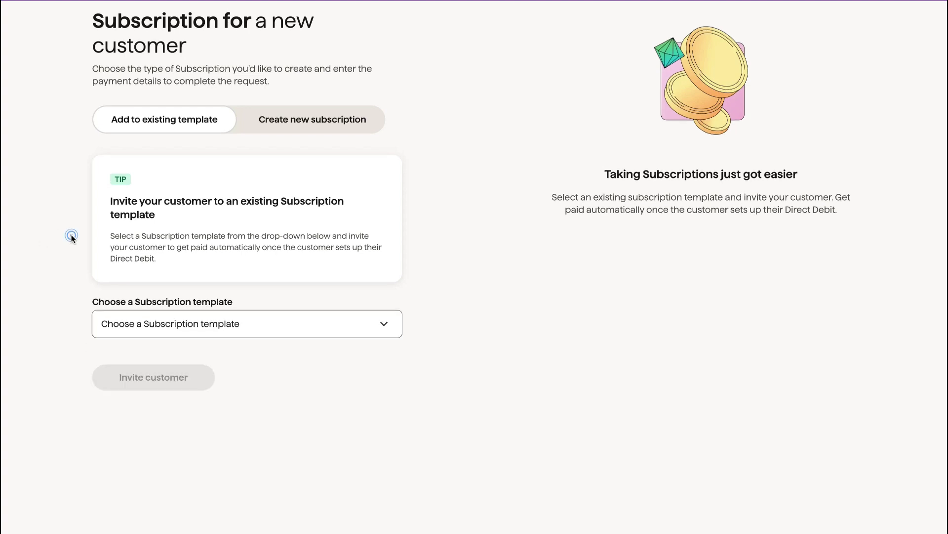
Step: Create a new subscription named '3 month Growth Plan' with an amount of £495
click(340, 115)
scroll(324, 285, down, 4)
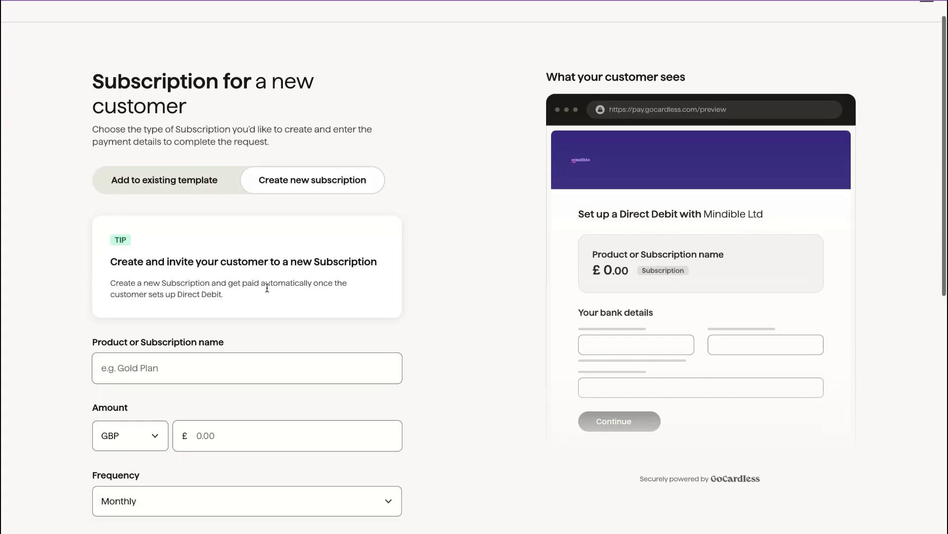
text(3 month Growth Plan)
click(229, 289)
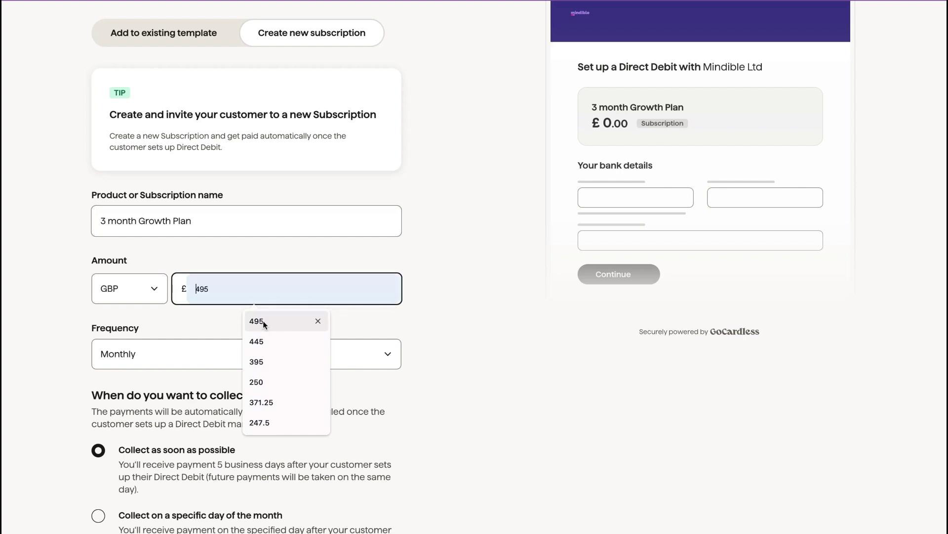
click(233, 287)
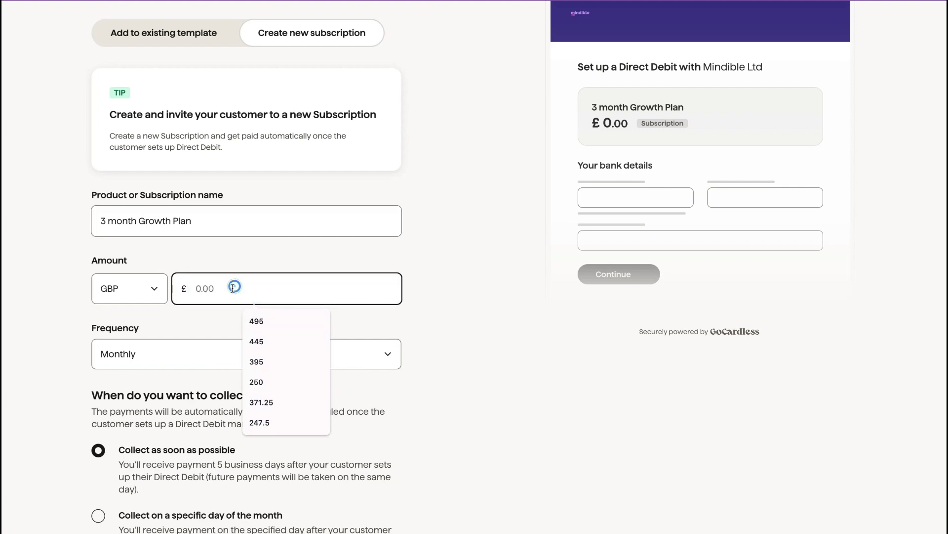
click(256, 321)
Step: Collect payments on a specific day, the 1st of each month
scroll(43, 323, down, 2)
scroll(43, 323, down, 3)
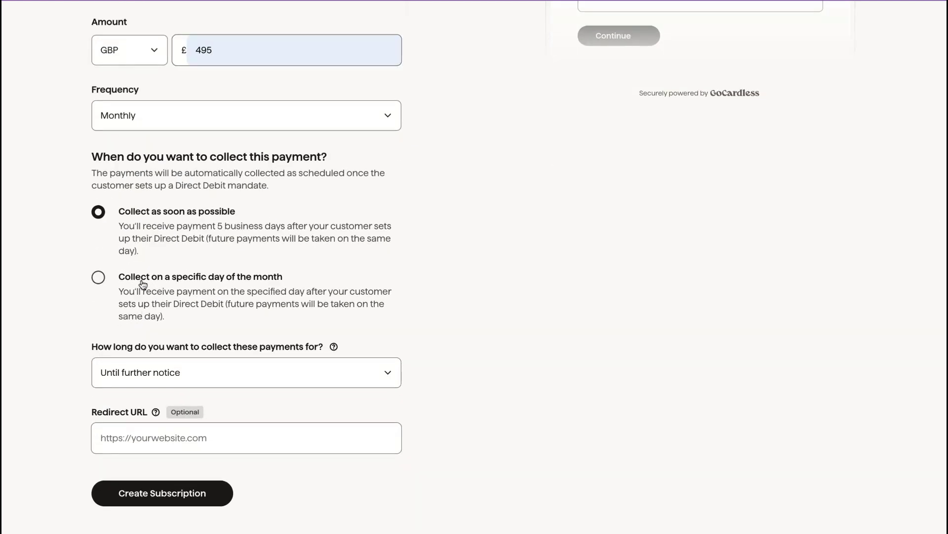
click(143, 284)
scroll(138, 334, down, 2)
click(153, 269)
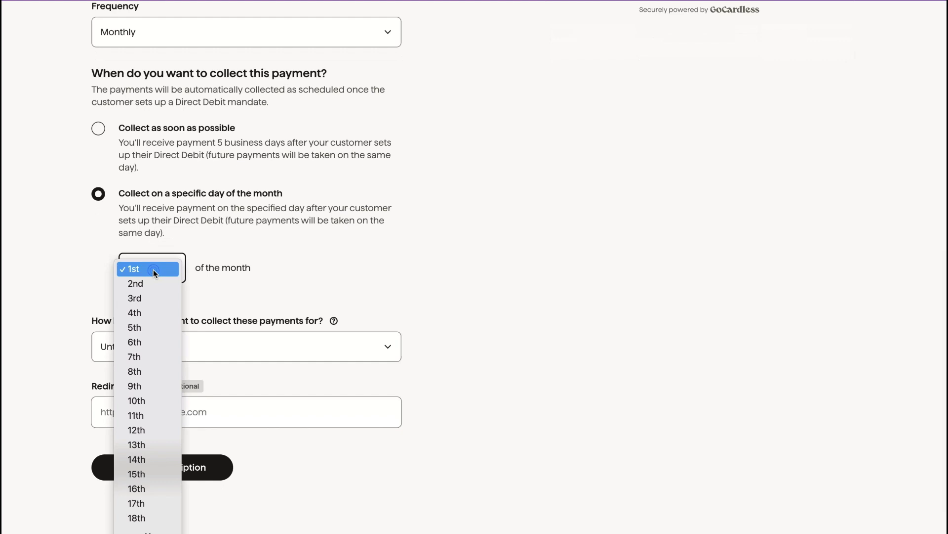
click(153, 268)
Step: Limit the subscription to a fixed count of 3 payments
click(158, 347)
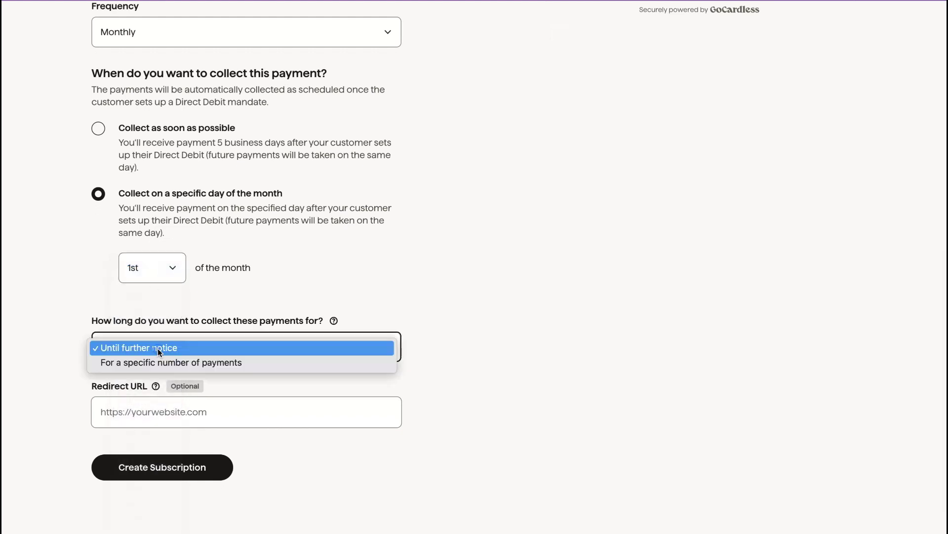
click(158, 366)
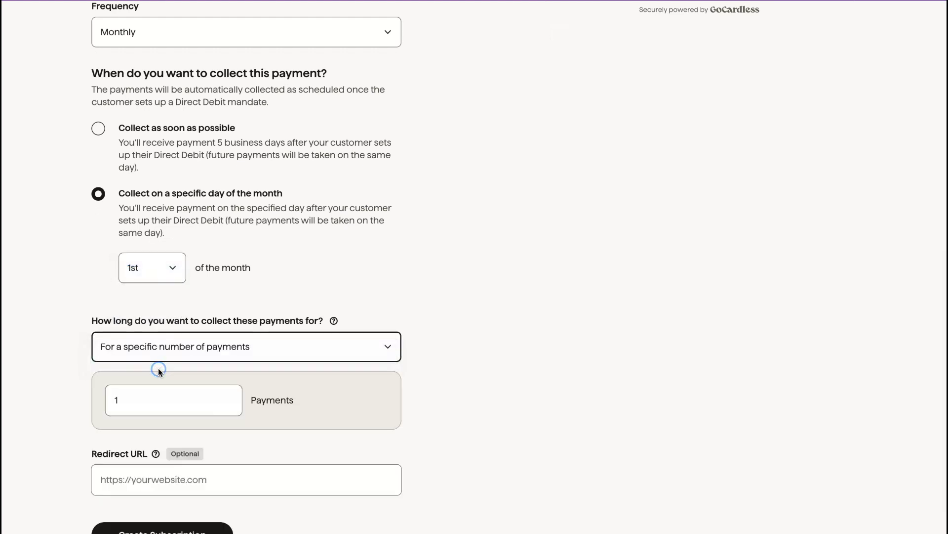
click(163, 402)
key(BackSpace)
text(3)
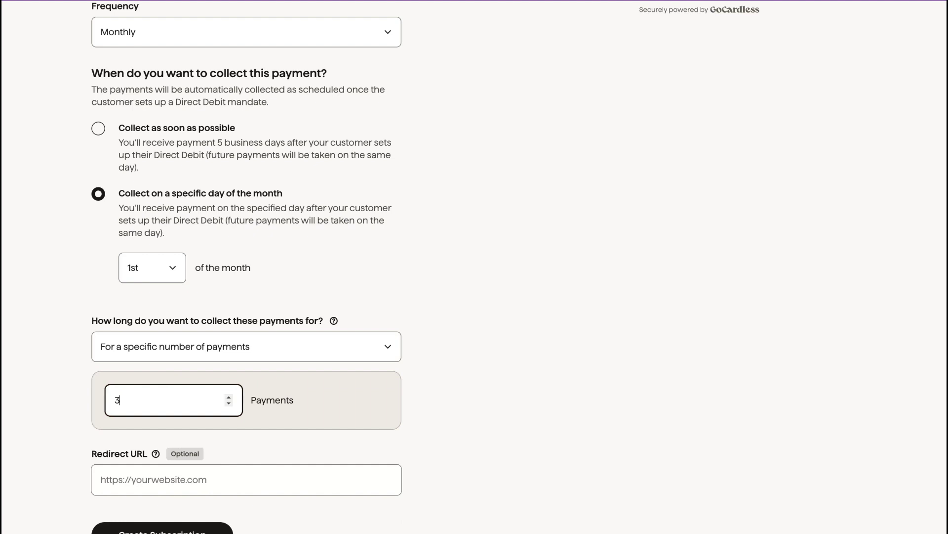
click(187, 352)
click(187, 335)
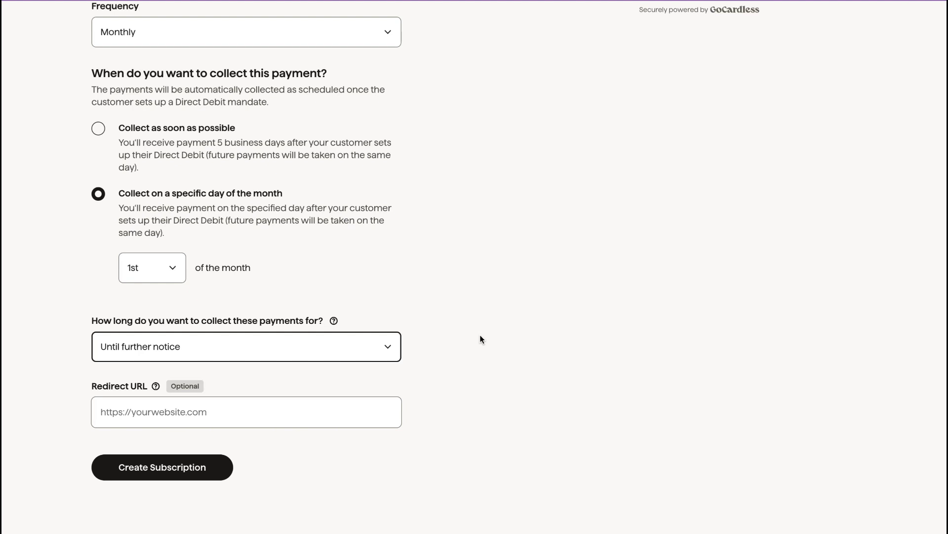
click(355, 349)
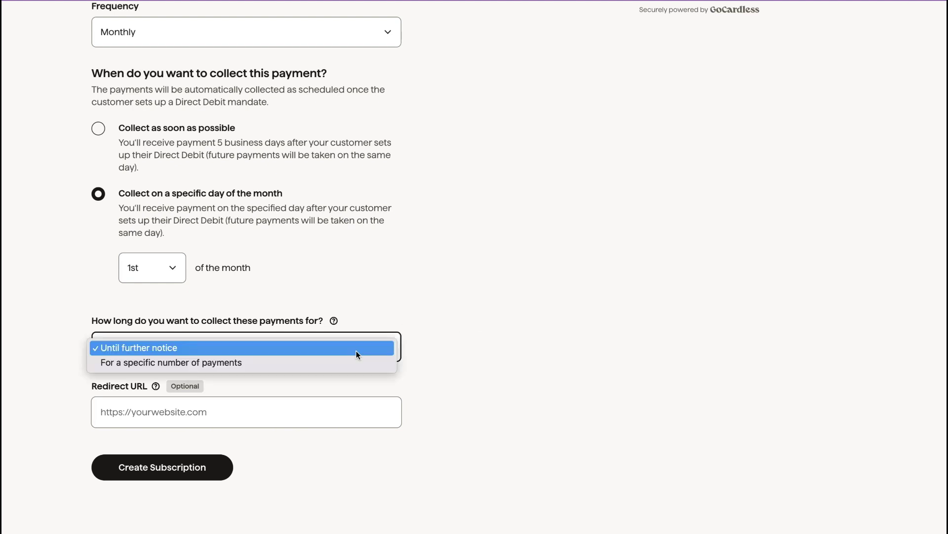
click(334, 363)
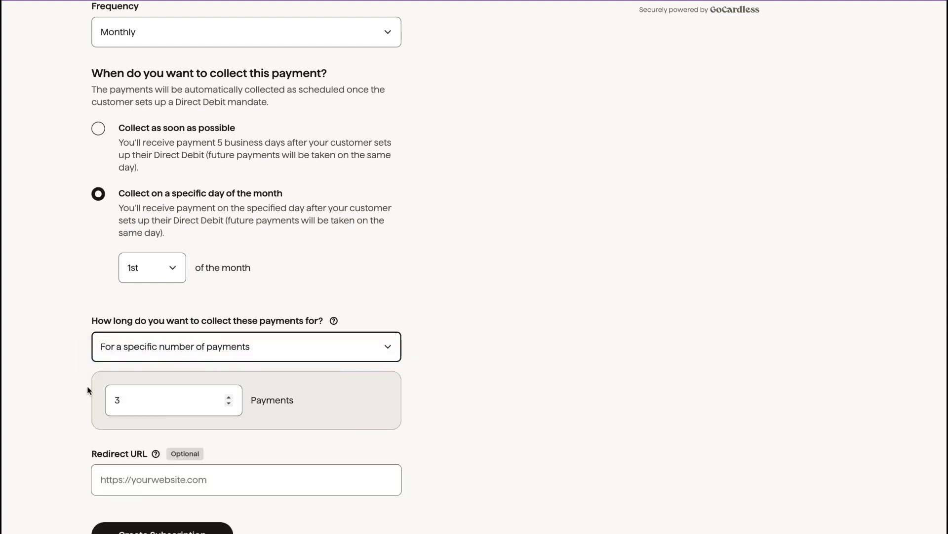
Step: Review the remaining options, including the optional redirect address, and create the subscription template
scroll(117, 399, up, 5)
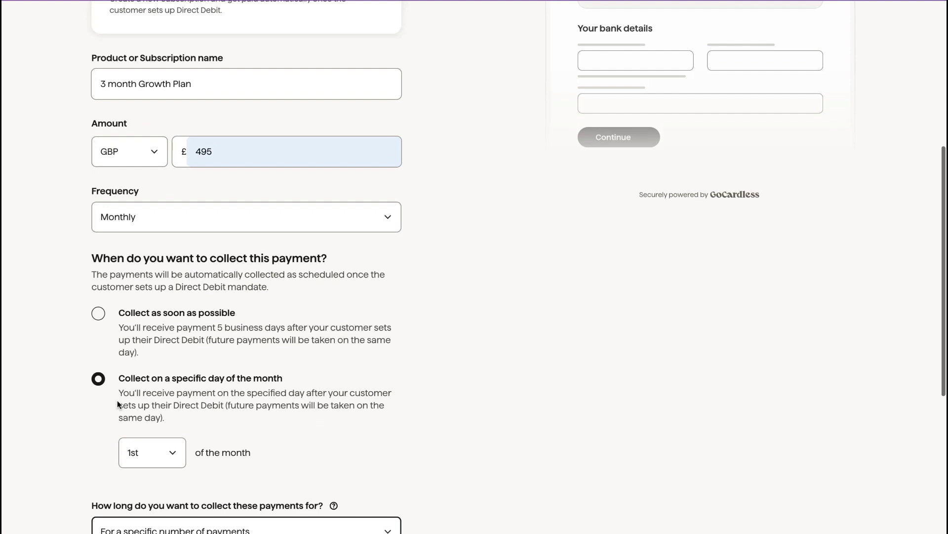
scroll(254, 121, down, 2)
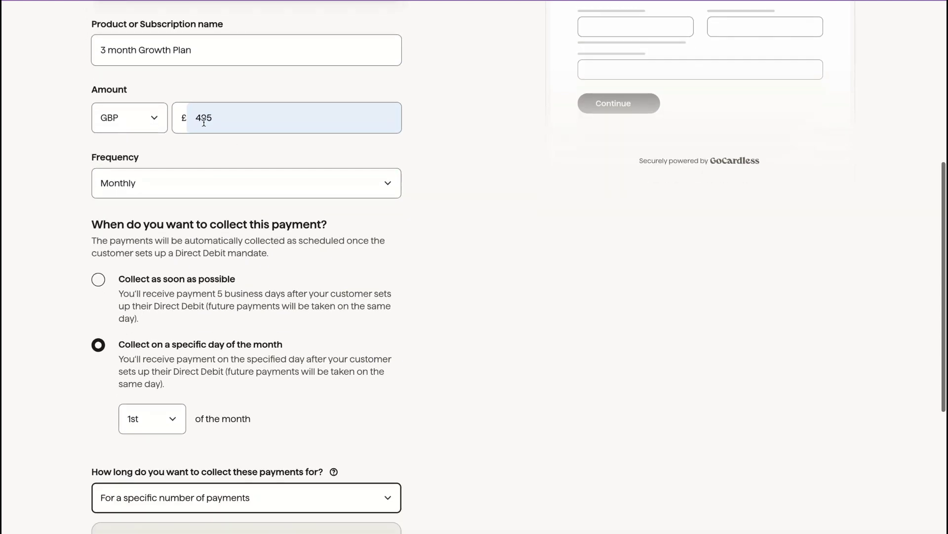
scroll(216, 121, down, 3)
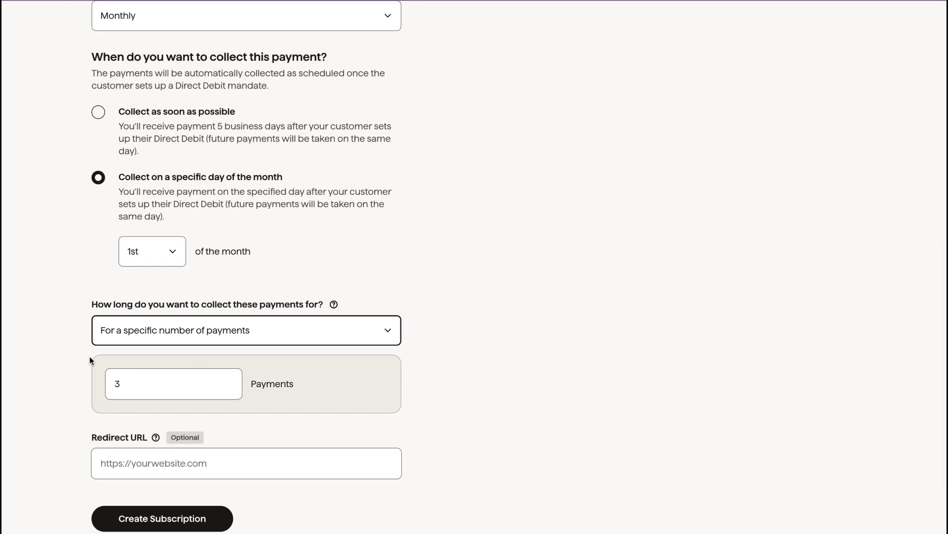
mouse_move(155, 437)
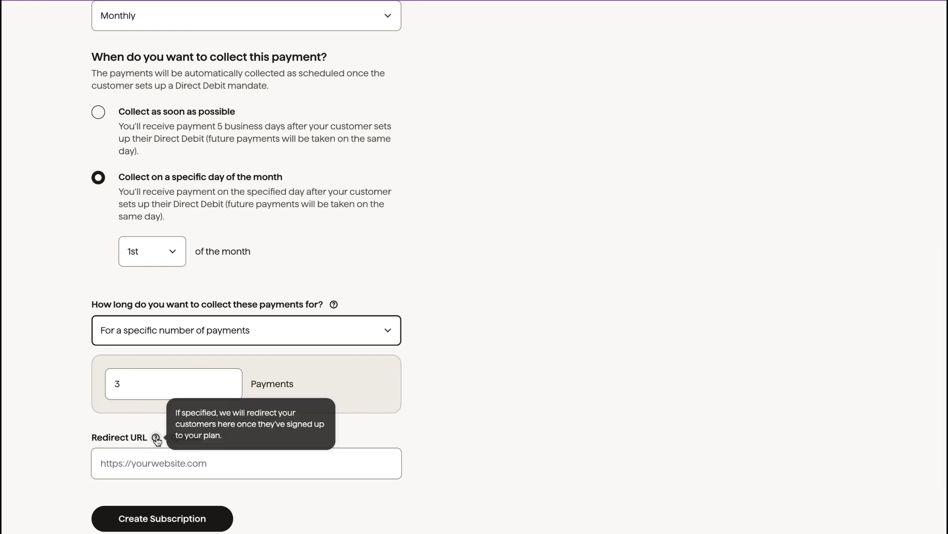
scroll(182, 378, down, 2)
mouse_move(163, 368)
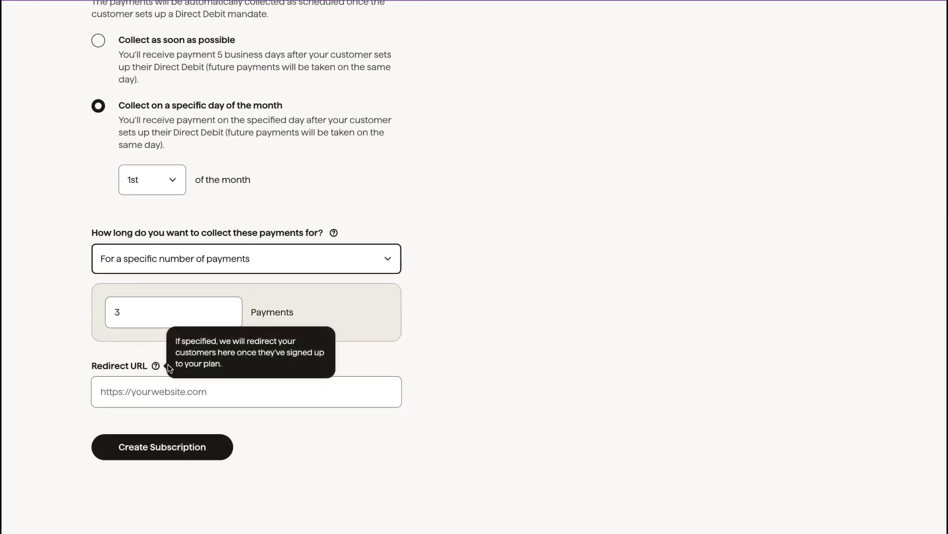
click(145, 392)
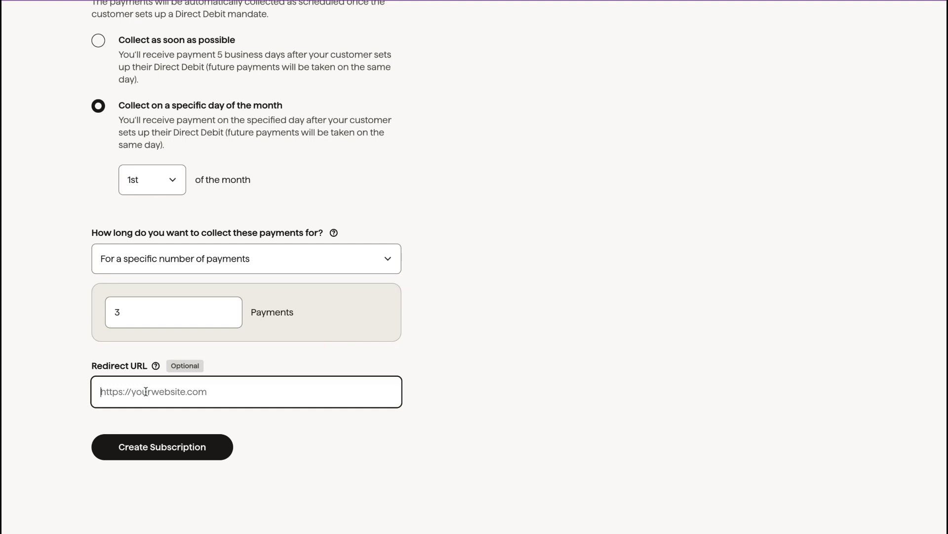
click(134, 447)
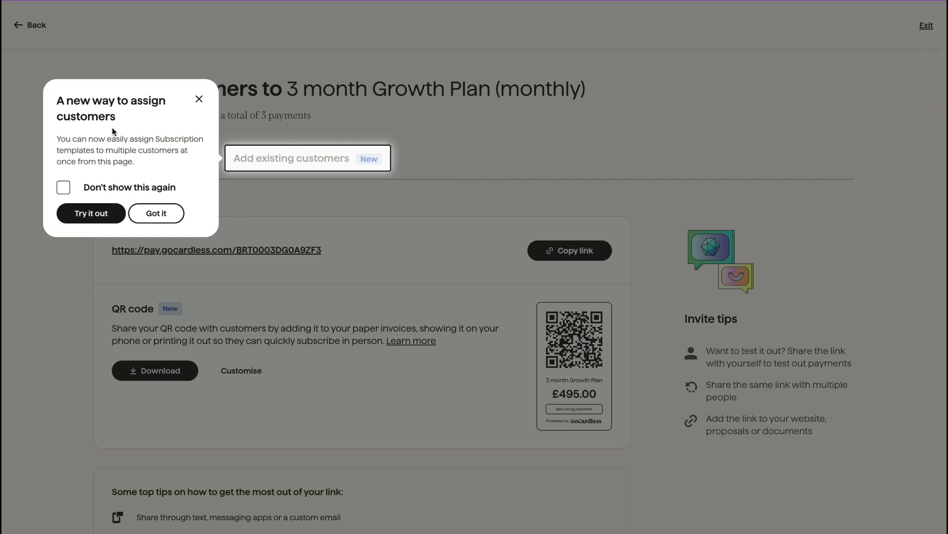
Step: Dismiss the assign-customers popup and look at the email-invite and existing-customer options
click(199, 99)
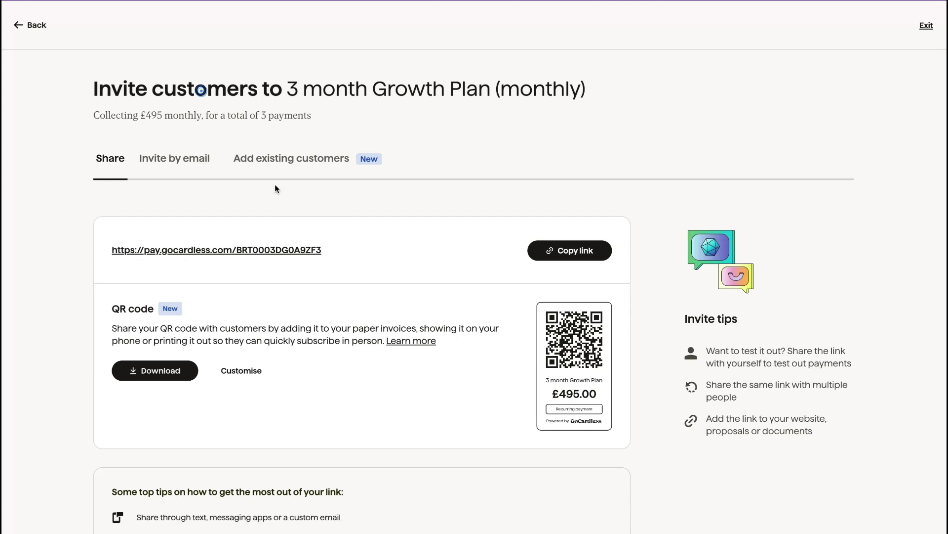
scroll(210, 185, down, 1)
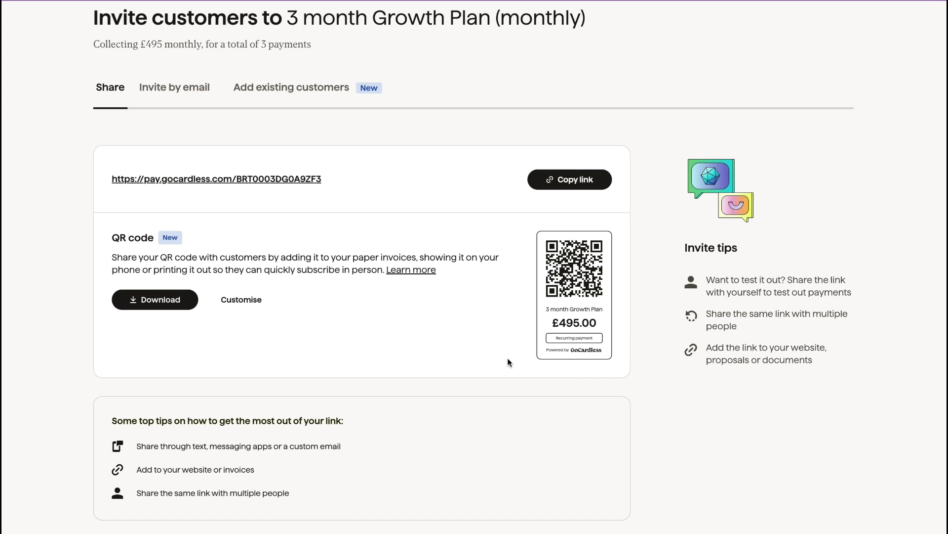
scroll(529, 327, up, 1)
click(191, 109)
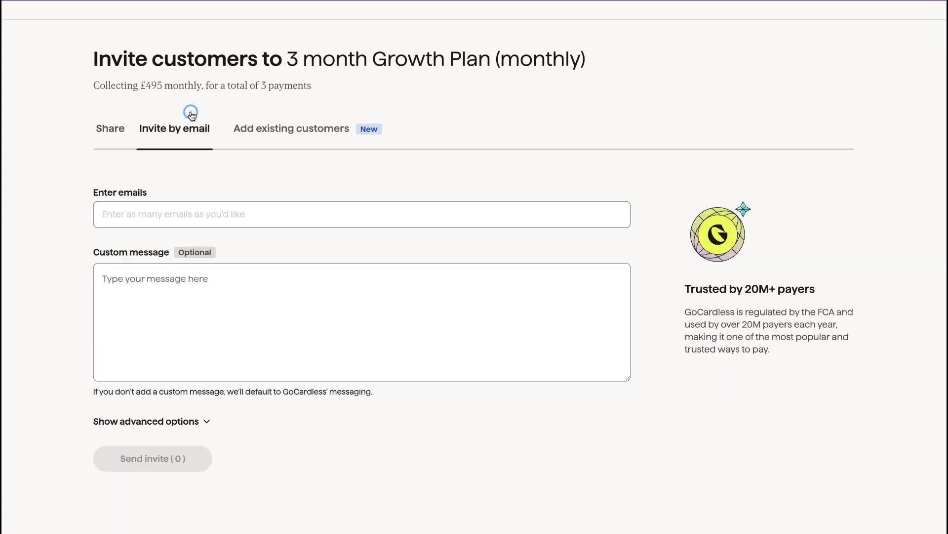
click(170, 216)
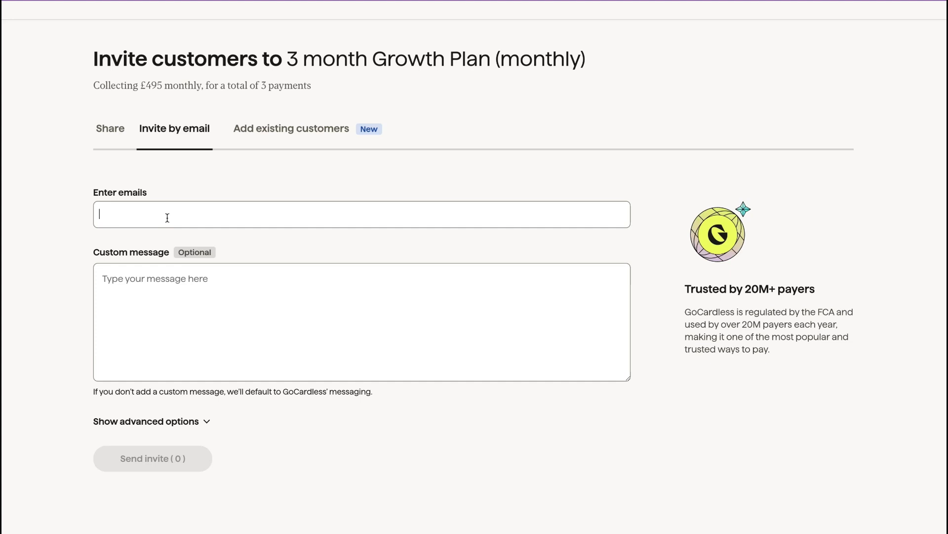
click(309, 128)
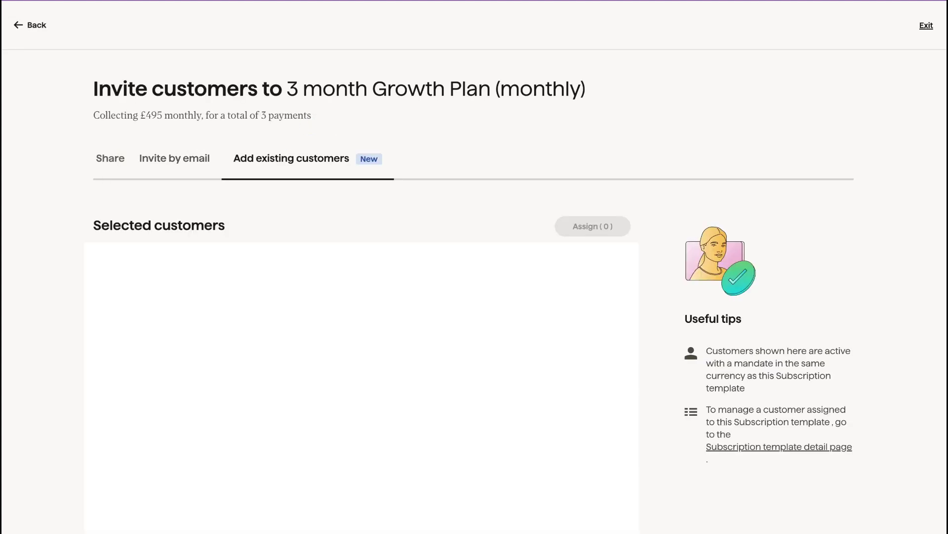
Step: Return to and review the 3 month Growth Plan's shareable link and QR code
click(102, 162)
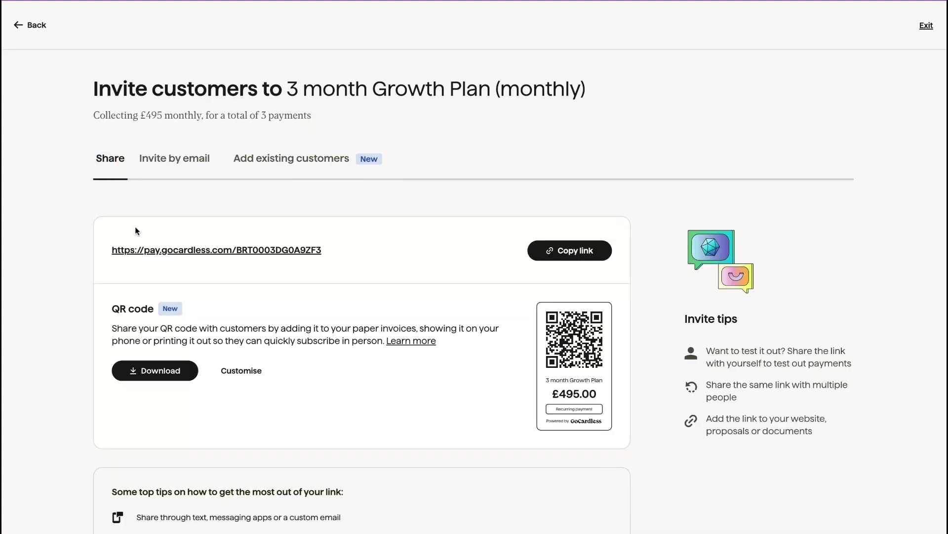
scroll(136, 231, down, 1)
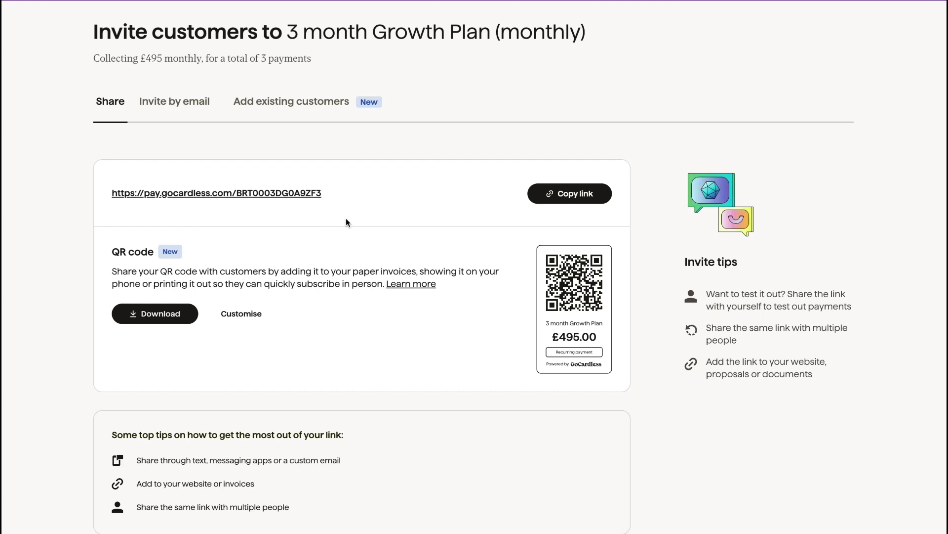
scroll(346, 220, down, 1)
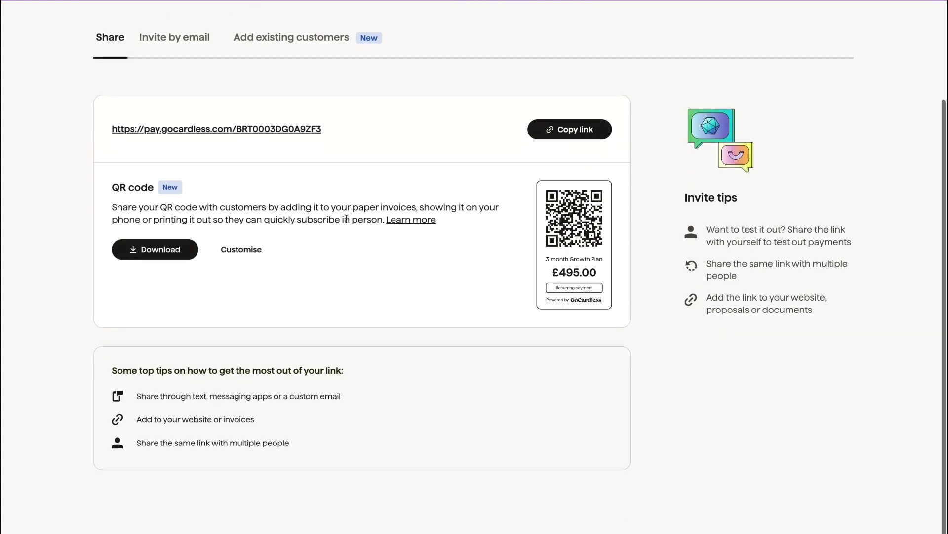
scroll(346, 218, up, 2)
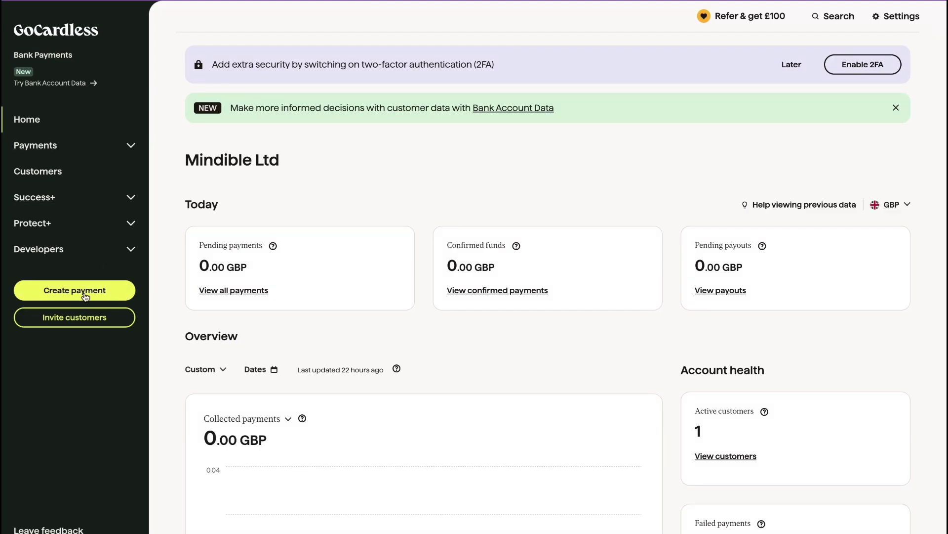
Step: Start a one-off payment named '3 month Growth Plan' for an amount of £1,200
click(86, 289)
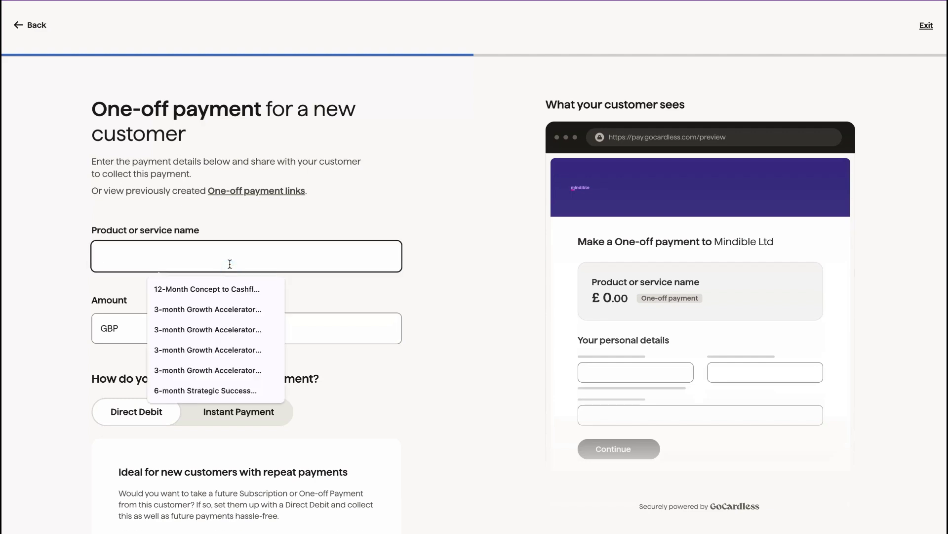
text(3 month)
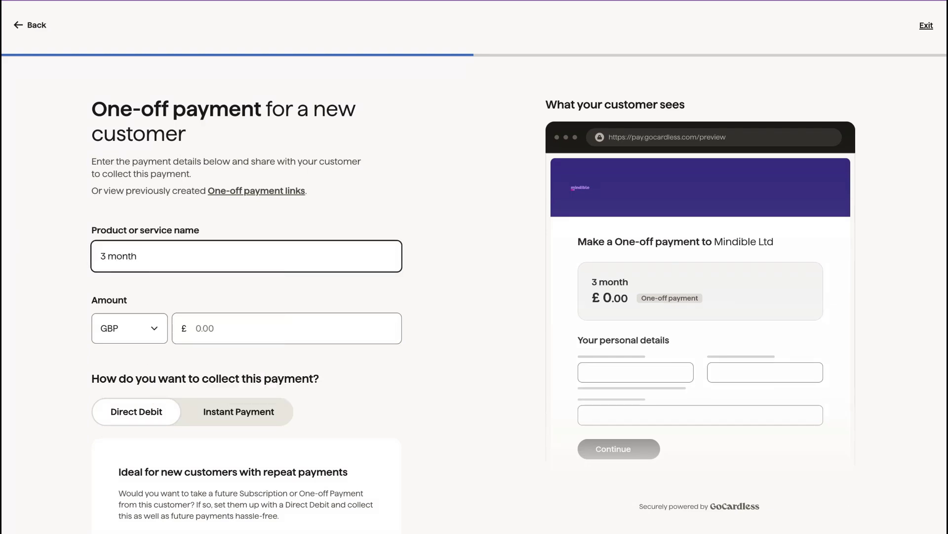
text( Groow)
key(BackSpace)
key(BackSpace)
text(t)
key(BackSpace)
text(wth)
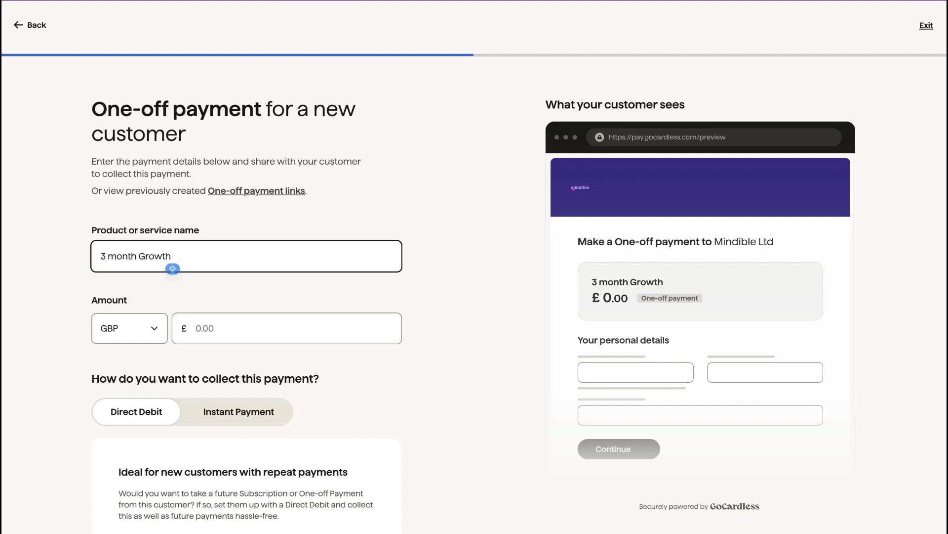
text( Plan)
click(237, 330)
text(120)
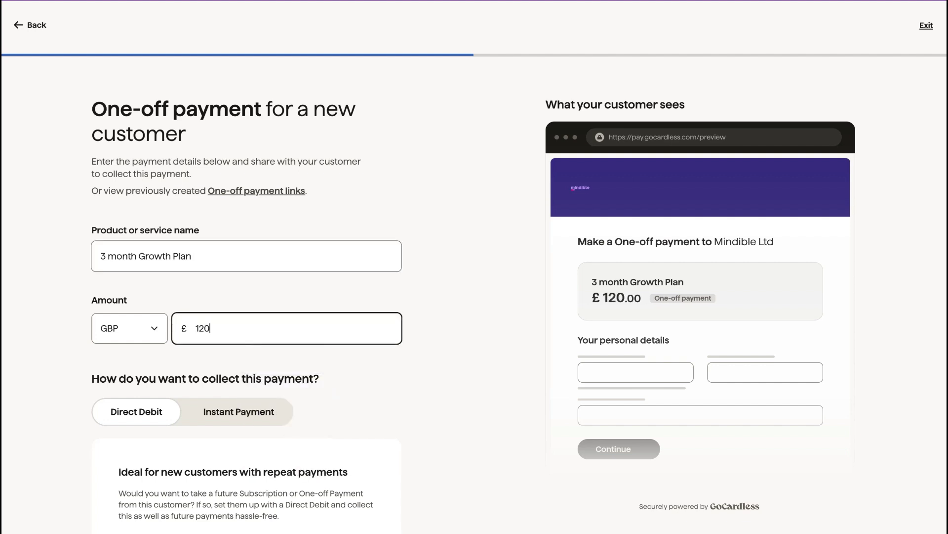
text(0)
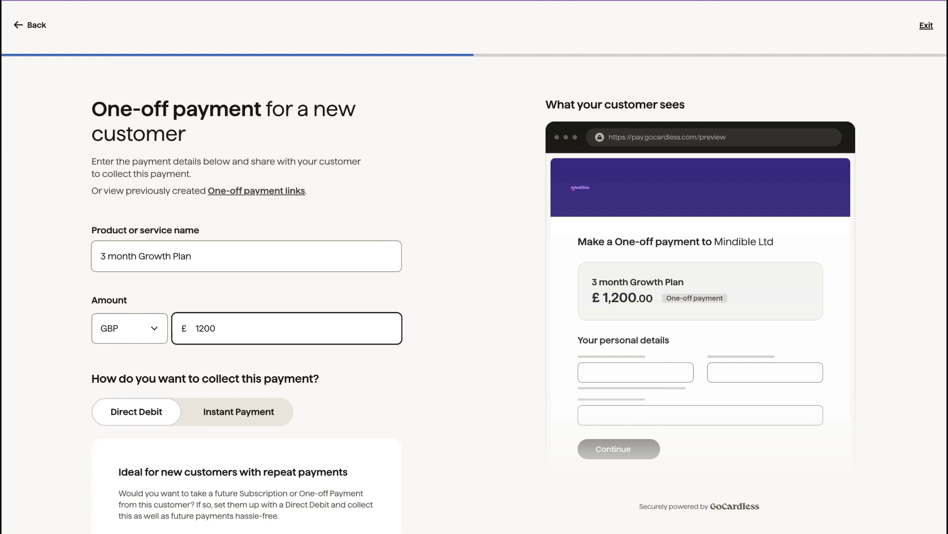
click(443, 391)
scroll(442, 391, down, 4)
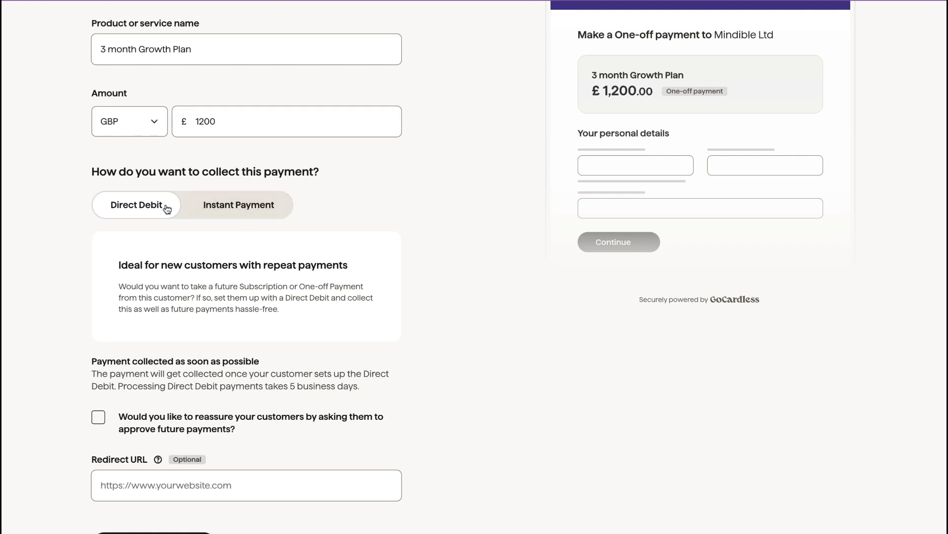
Step: Keep Direct Debit over Instant Payment, require approval of future payments, and create the £1,200 payment
click(205, 206)
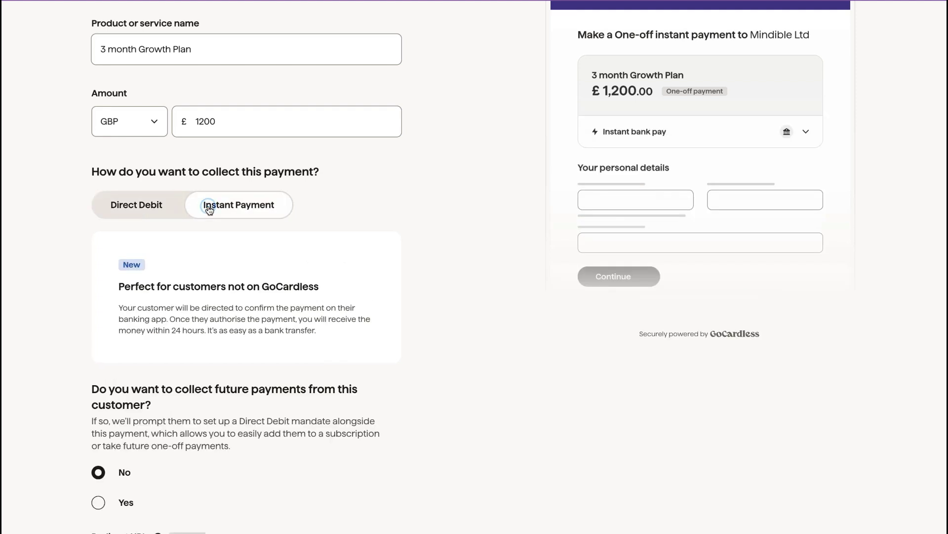
scroll(131, 284, down, 1)
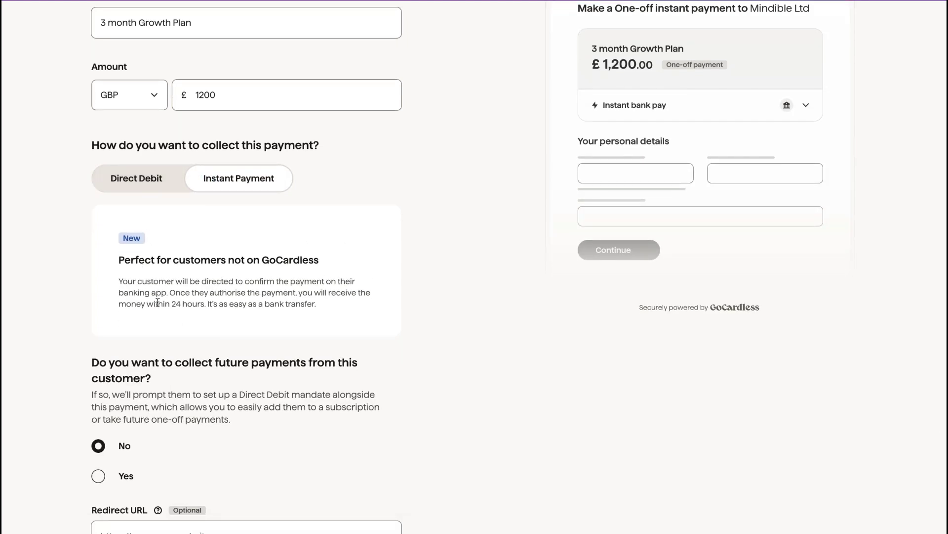
click(149, 180)
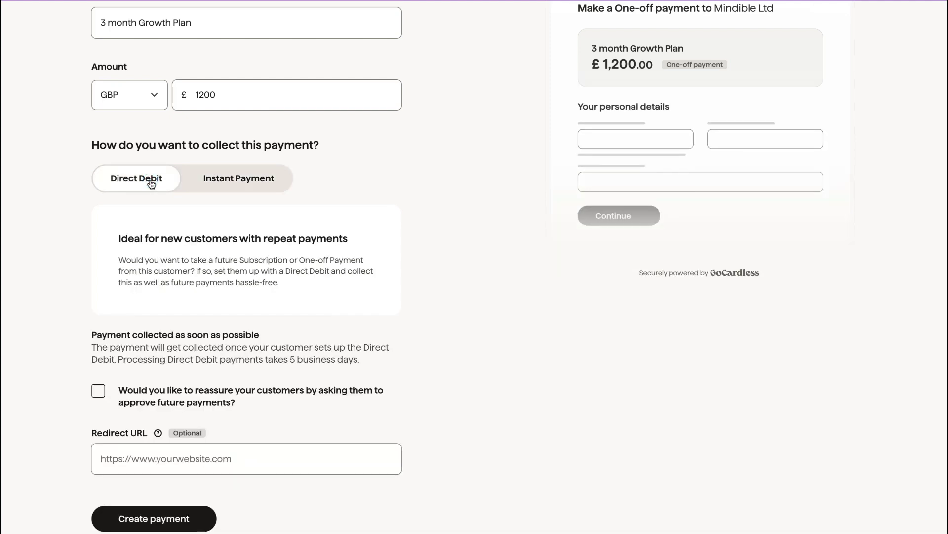
scroll(151, 184, down, 1)
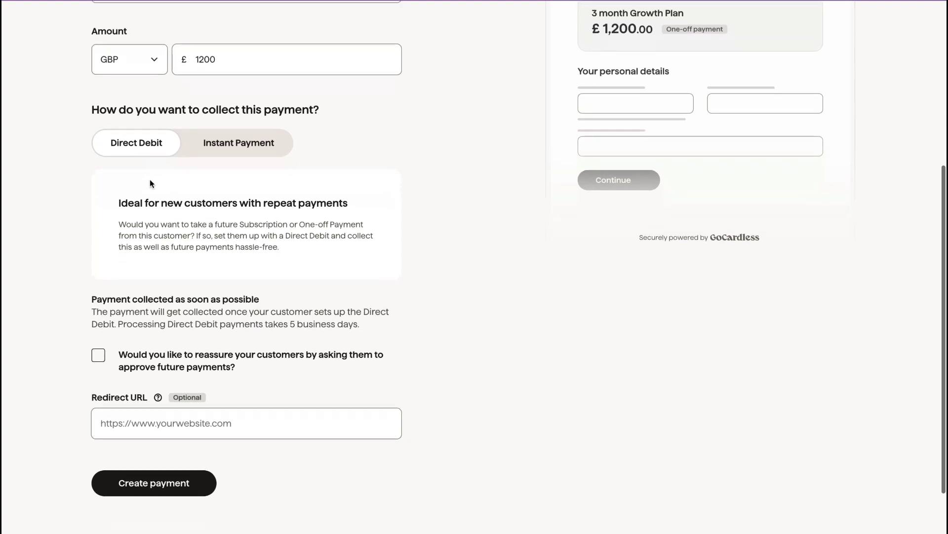
scroll(97, 363, down, 1)
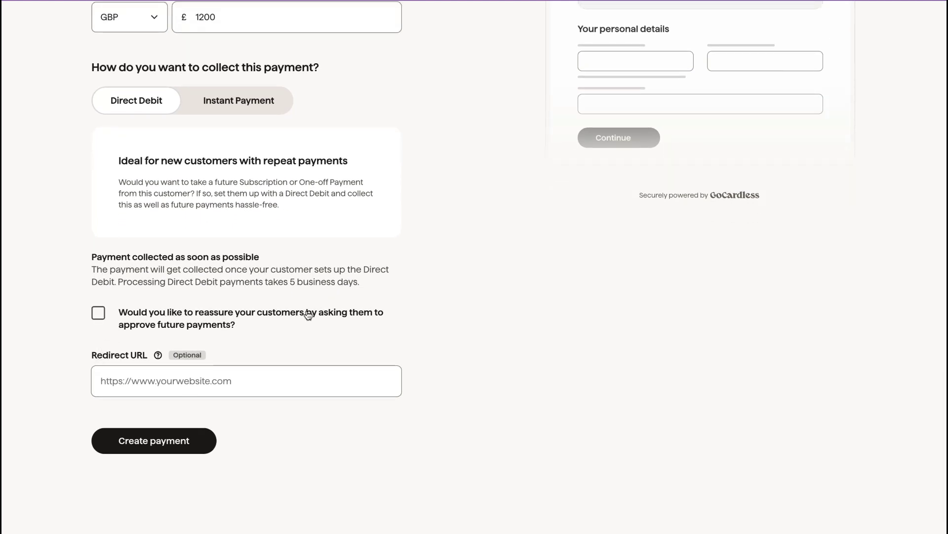
click(98, 313)
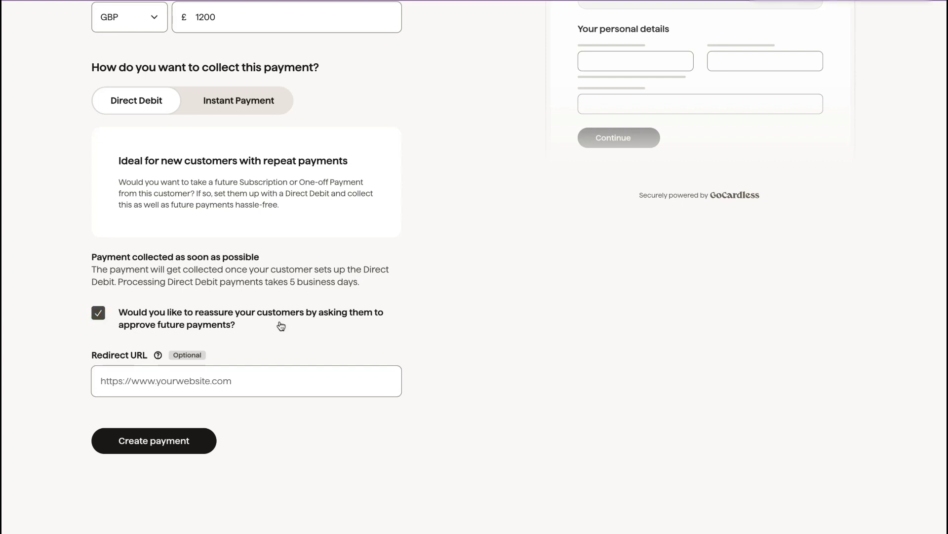
click(186, 442)
Step: Create the £1,200 one-off payment link and give its QR code a white background
click(176, 438)
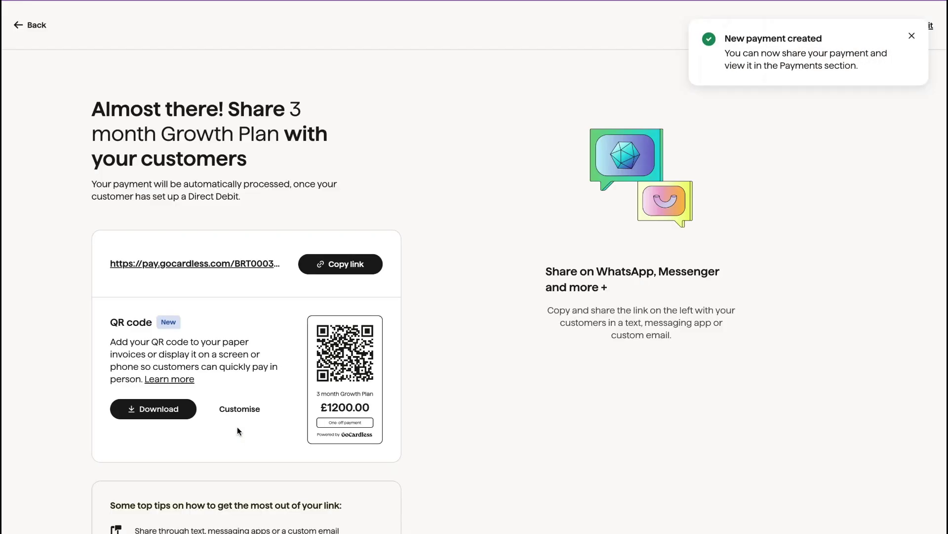
scroll(337, 238, down, 2)
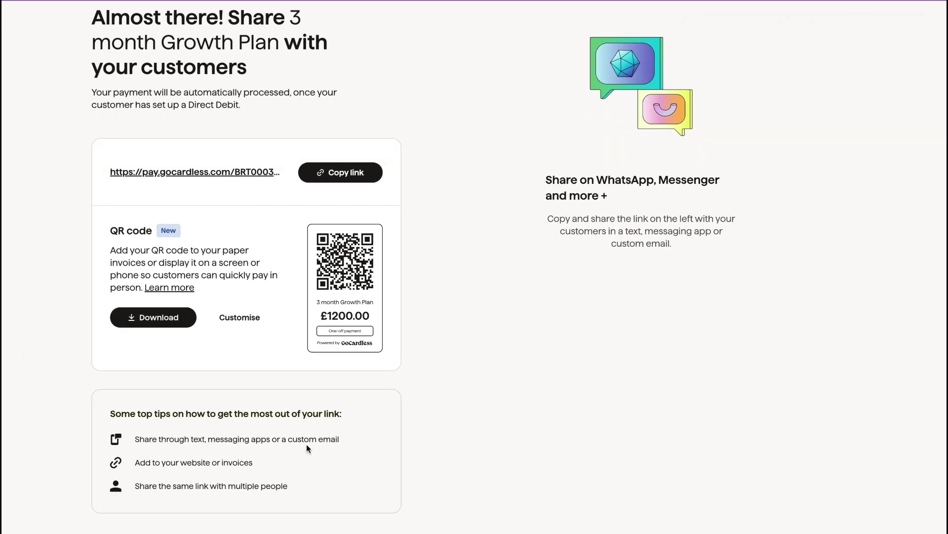
click(240, 318)
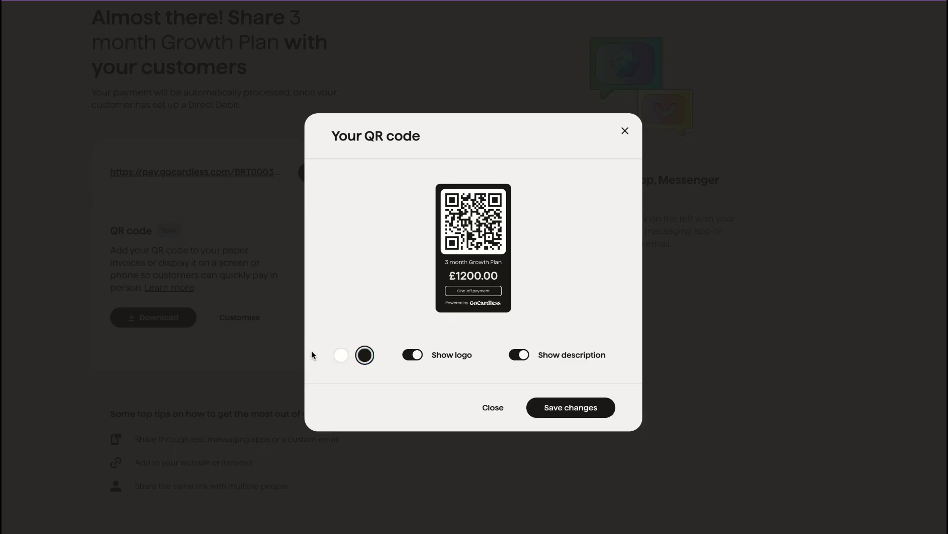
click(341, 354)
click(414, 355)
click(414, 355)
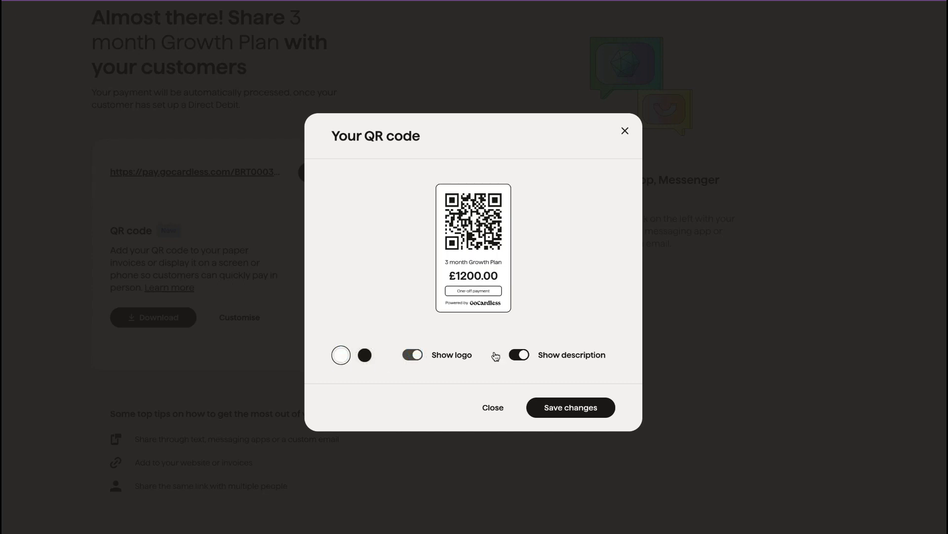
Step: Remove the Powered by GoCardless footer from the QR code, save it, and return to the dashboard home
click(527, 355)
click(523, 354)
click(412, 355)
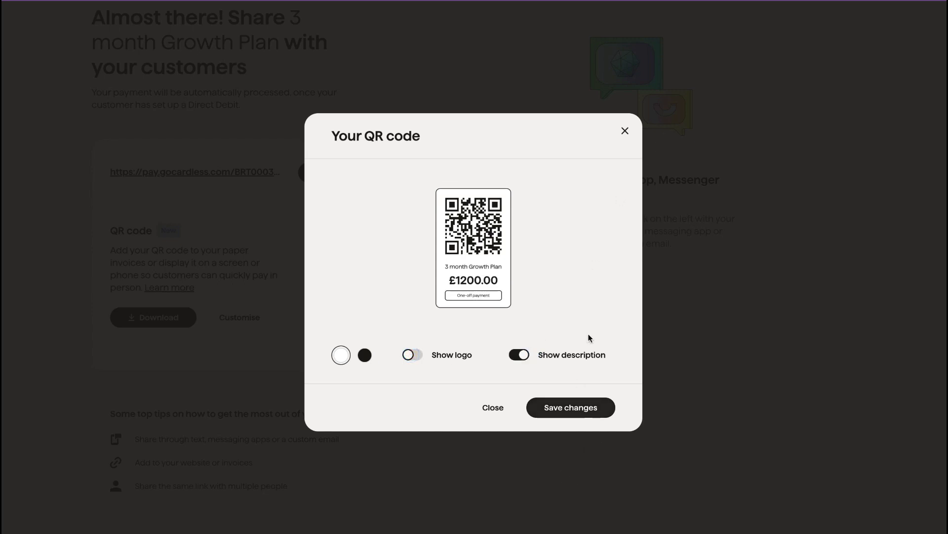
click(570, 413)
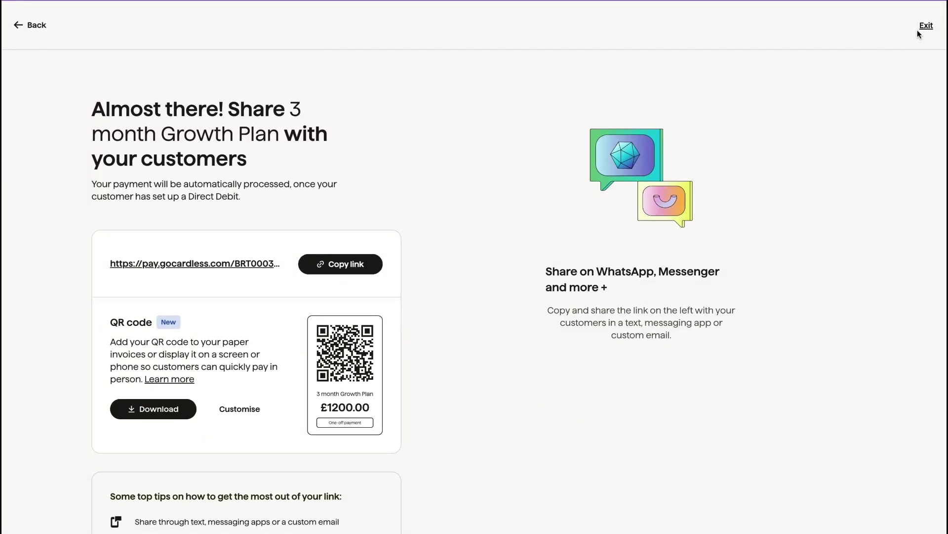
click(919, 27)
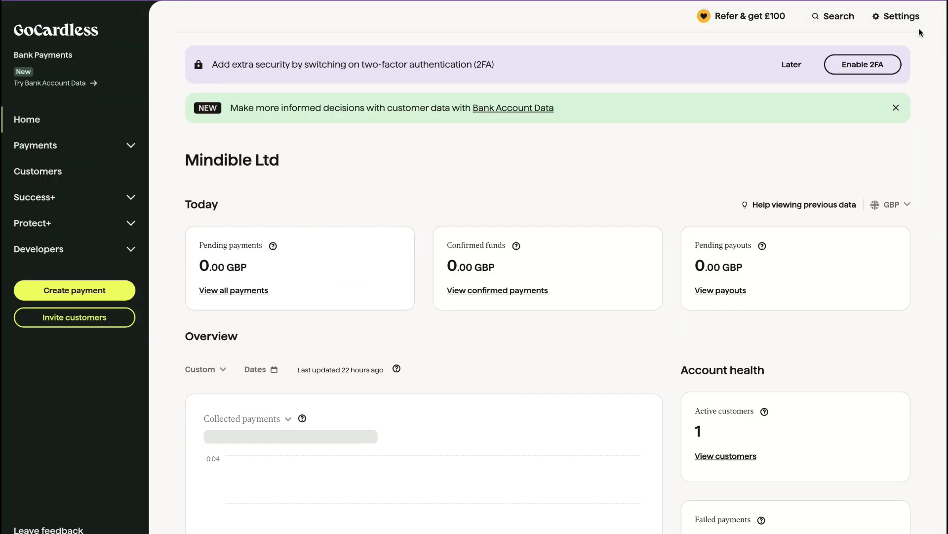